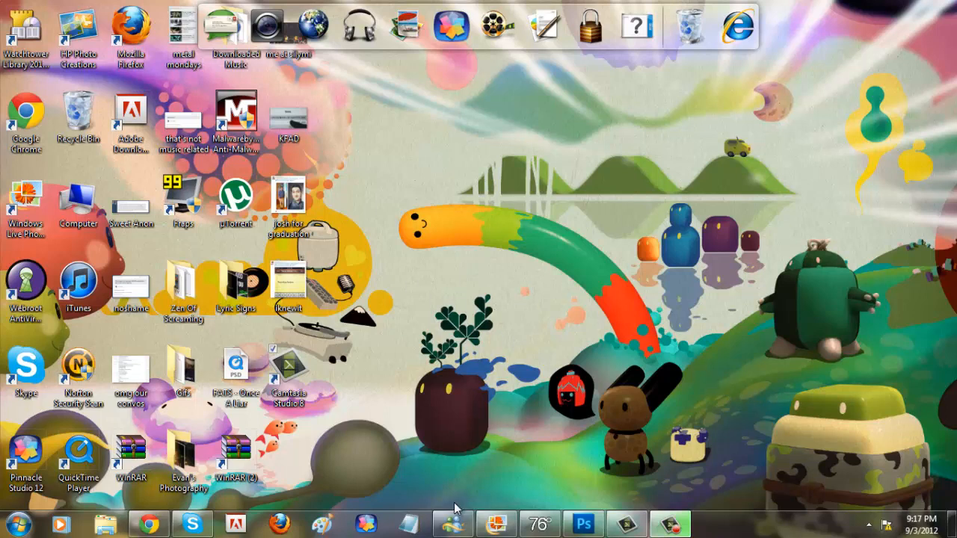
Step: Switch to Chrome, open YouTube in a new tab and open the recommended video "Miss May I Interview Levi Benton & Ryan"
click(149, 479)
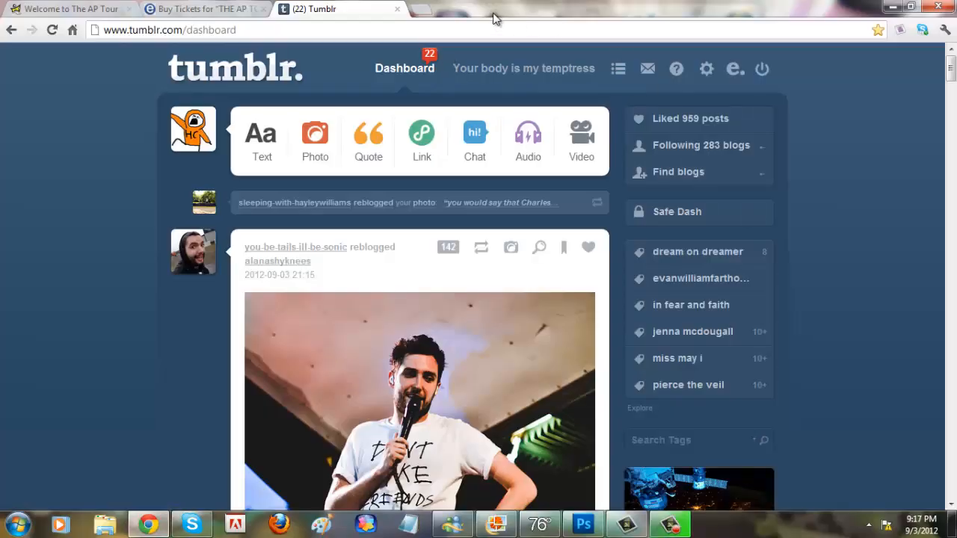
click(415, 10)
text(y)
key(Return)
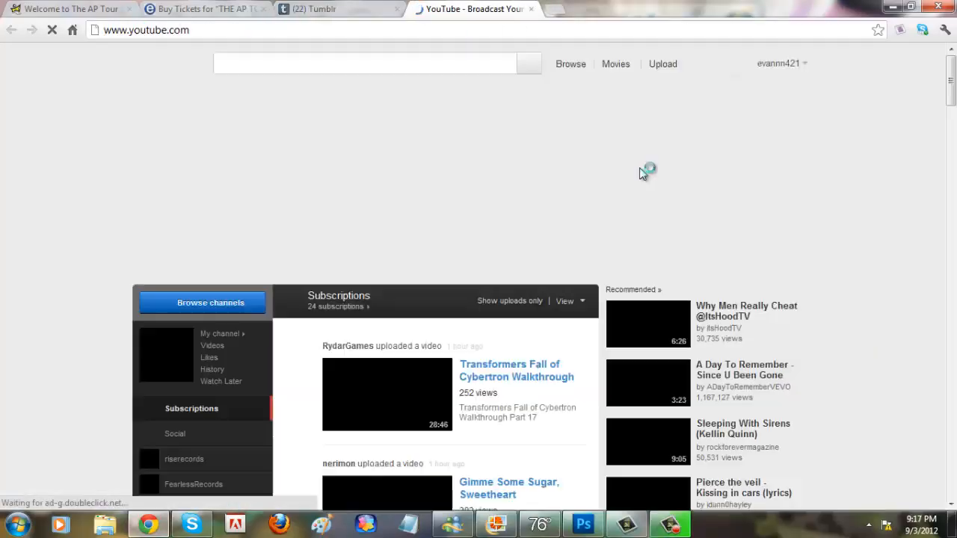
scroll(889, 319, down, 1)
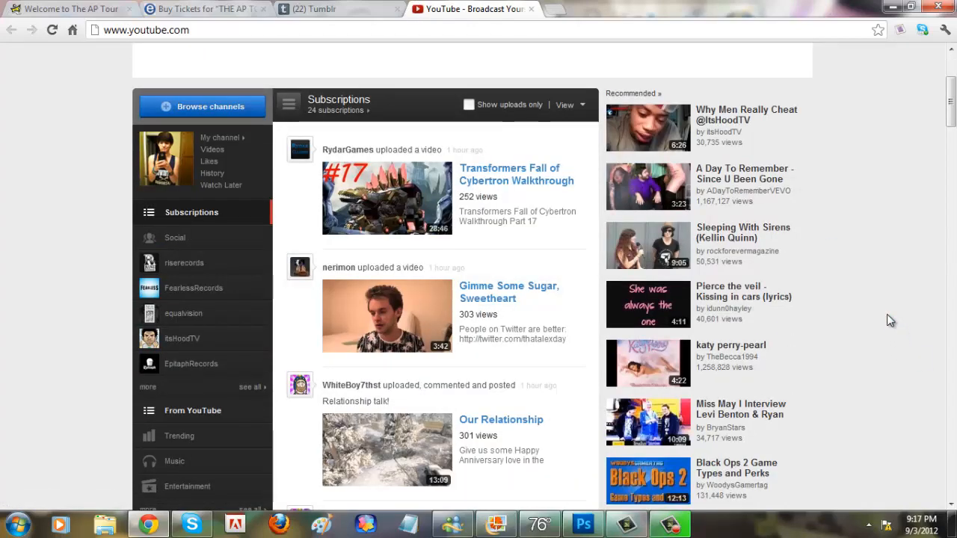
scroll(777, 366, down, 2)
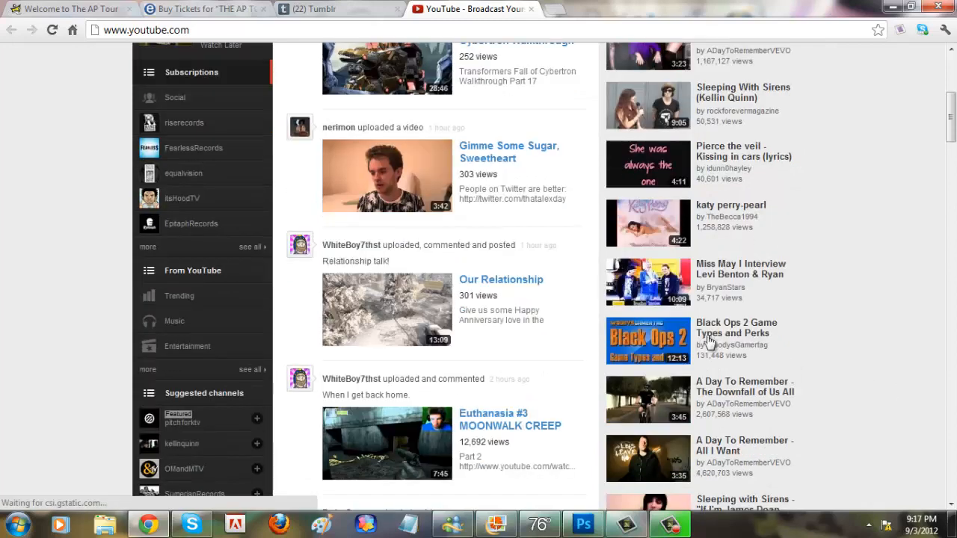
click(748, 287)
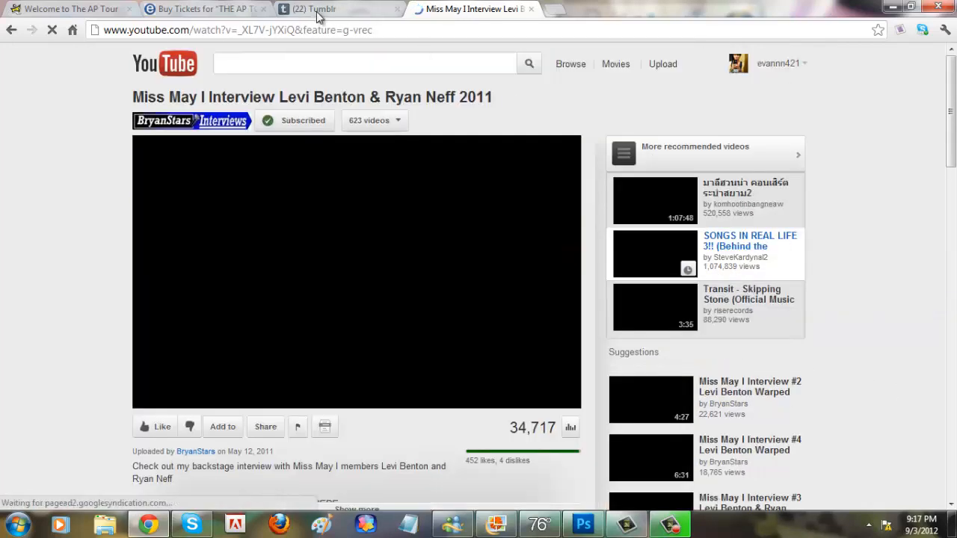
Step: Copy the web address of the open YouTube interview video
click(321, 29)
right_click(321, 30)
click(329, 70)
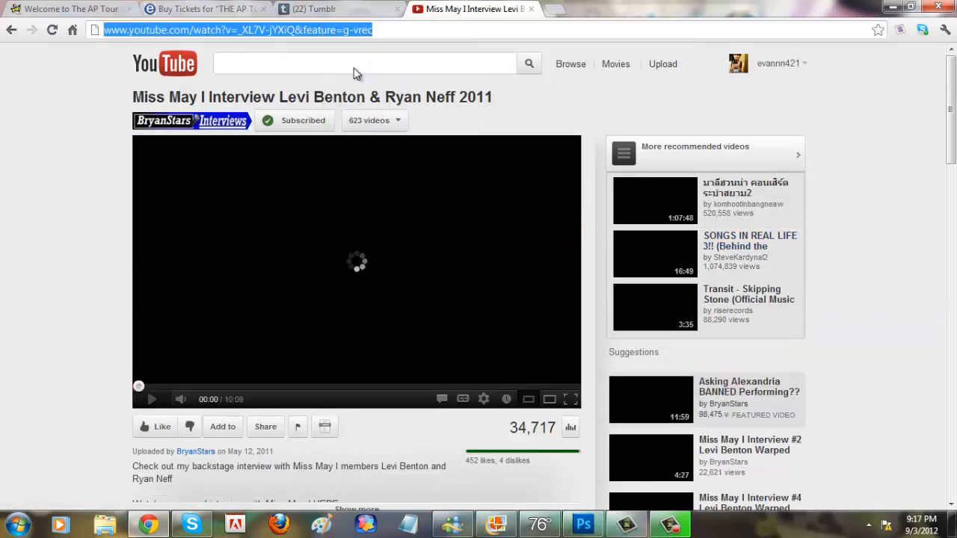
Step: Load keepvid.com in a new tab and close the YouTube video's tab
click(559, 10)
text(keepvid.com)
key(Return)
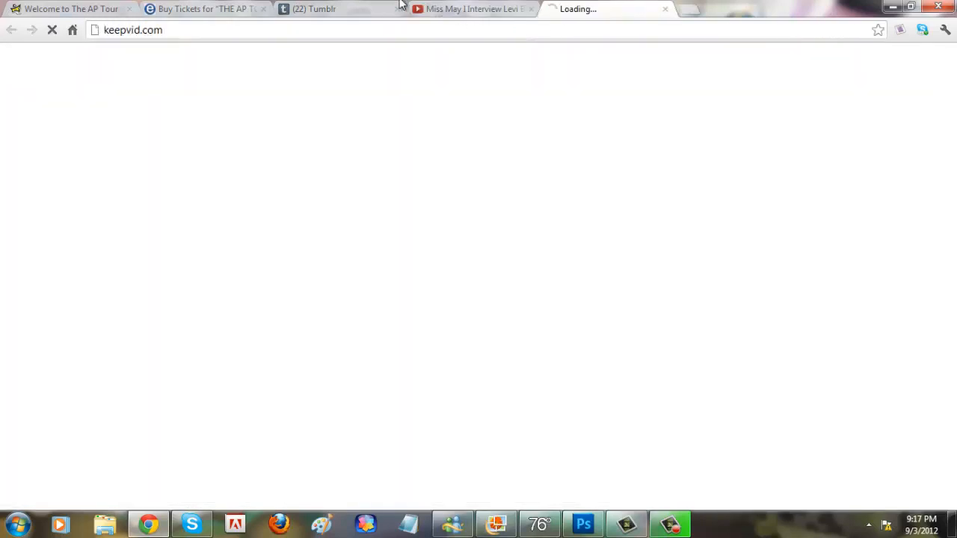
click(488, 15)
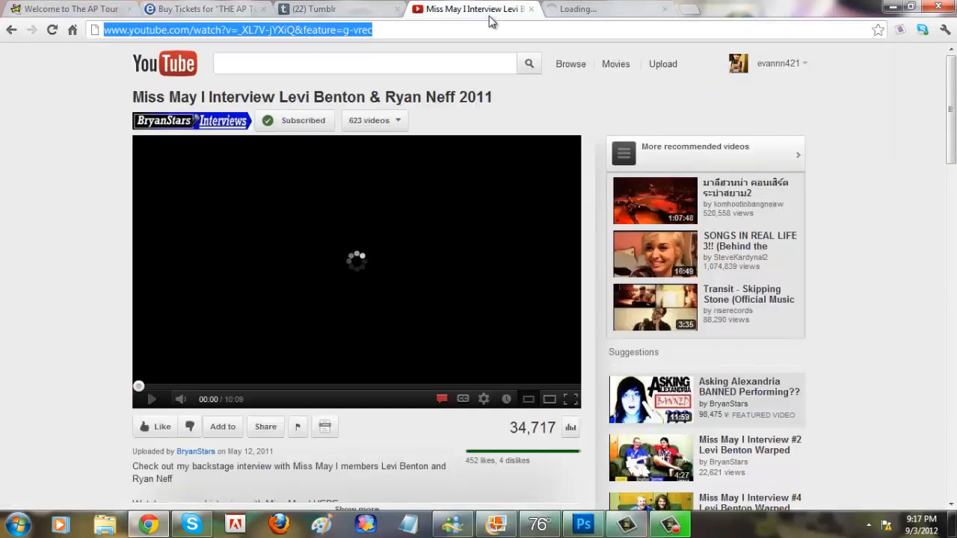
click(531, 9)
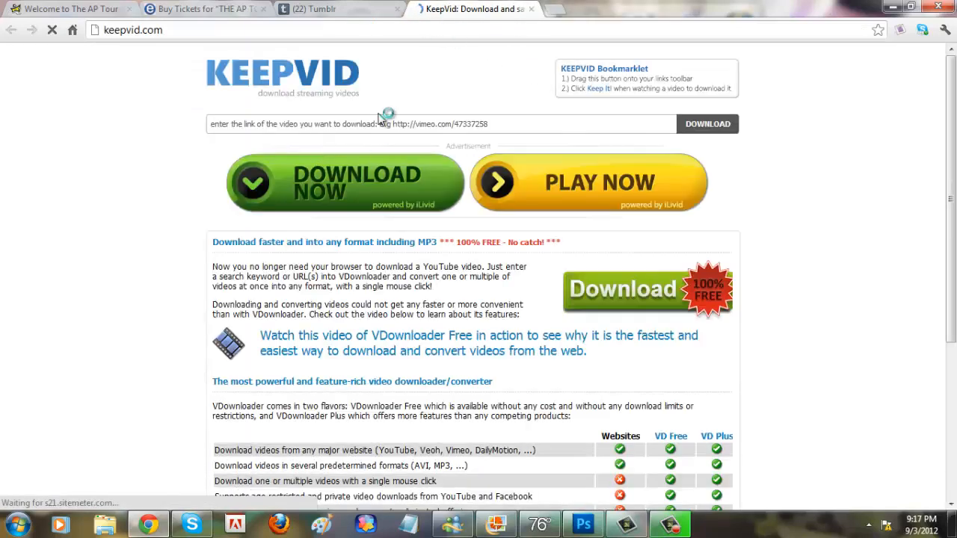
Step: Submit the copied YouTube link on KeepVid to request the video's download options
click(379, 120)
key(ctrl+v)
key(Return)
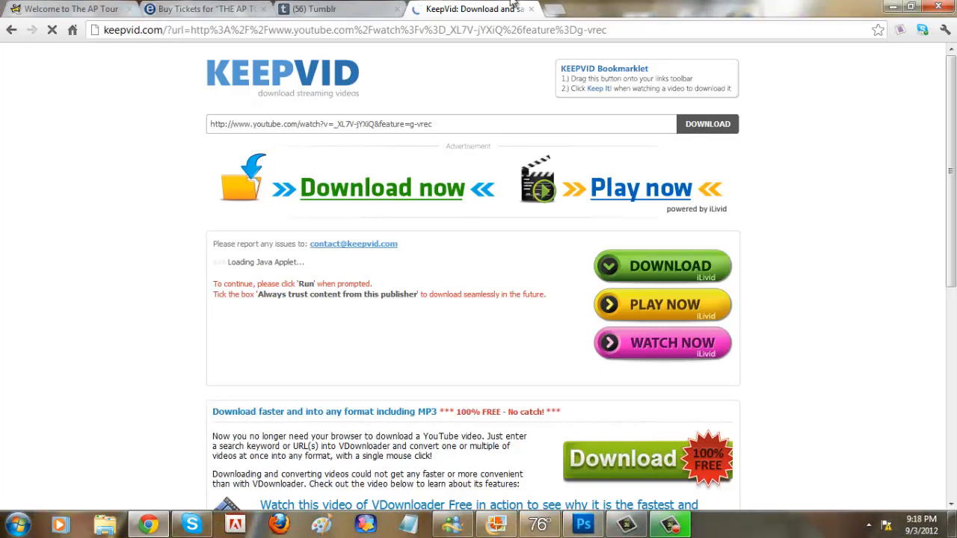
Step: Close the KeepVid tab, minimize the browser and switch to Adobe Photoshop CS5
click(531, 9)
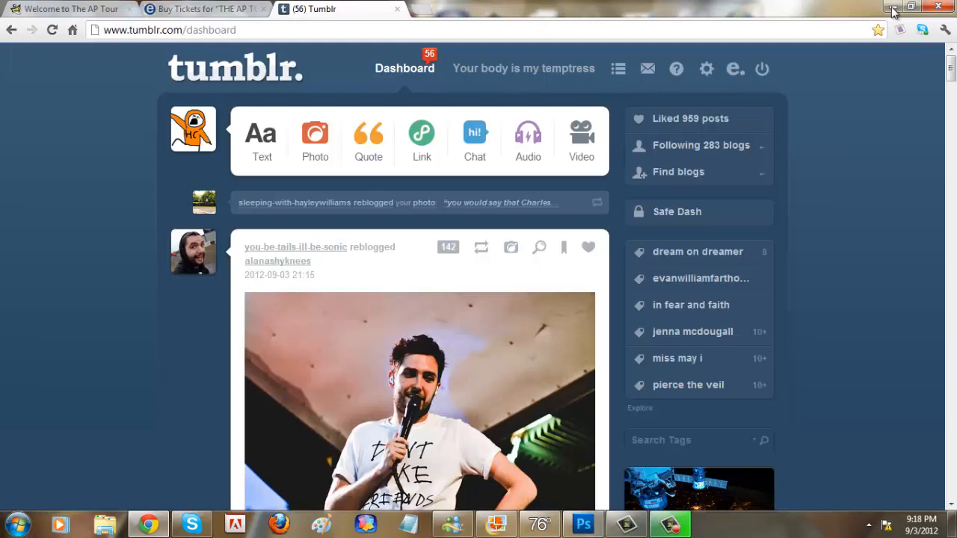
click(884, 7)
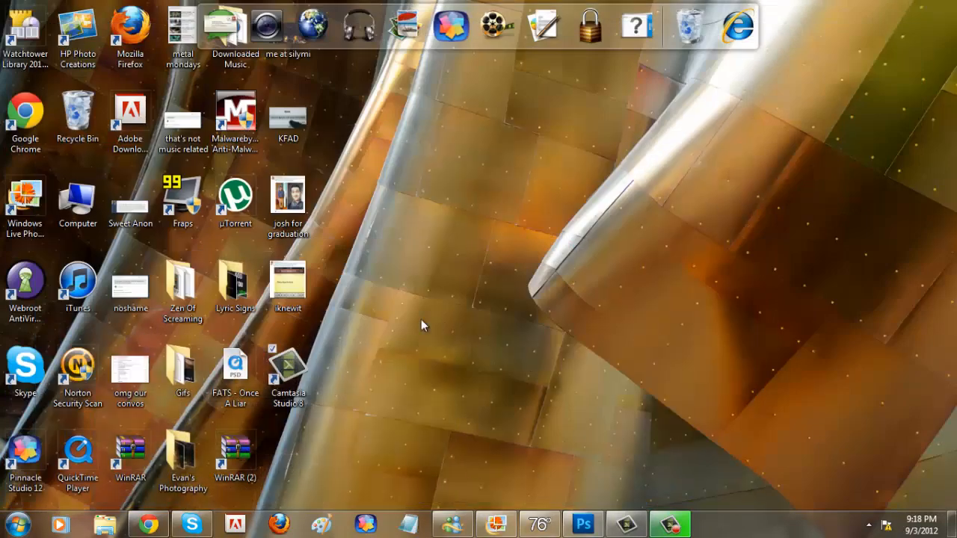
click(580, 528)
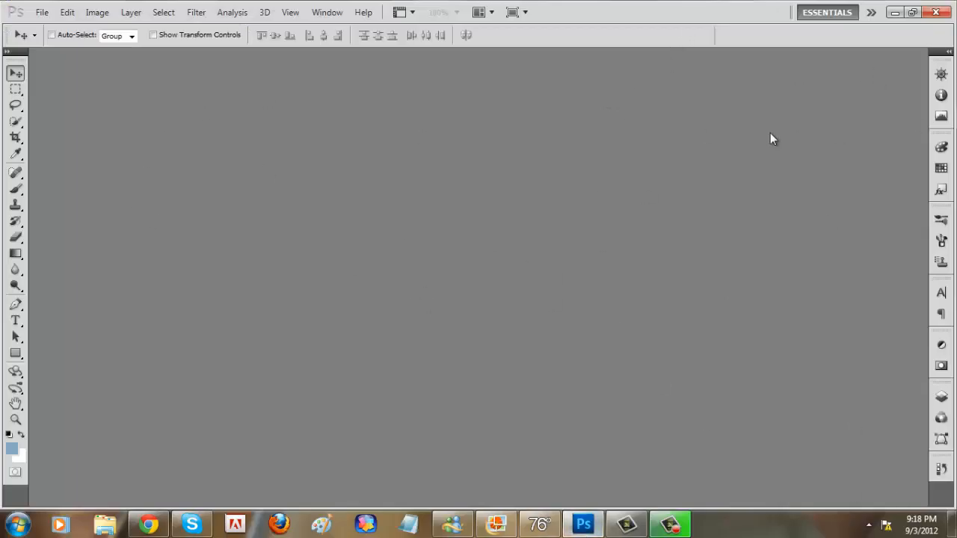
Step: Change the workspace to Motion
click(872, 18)
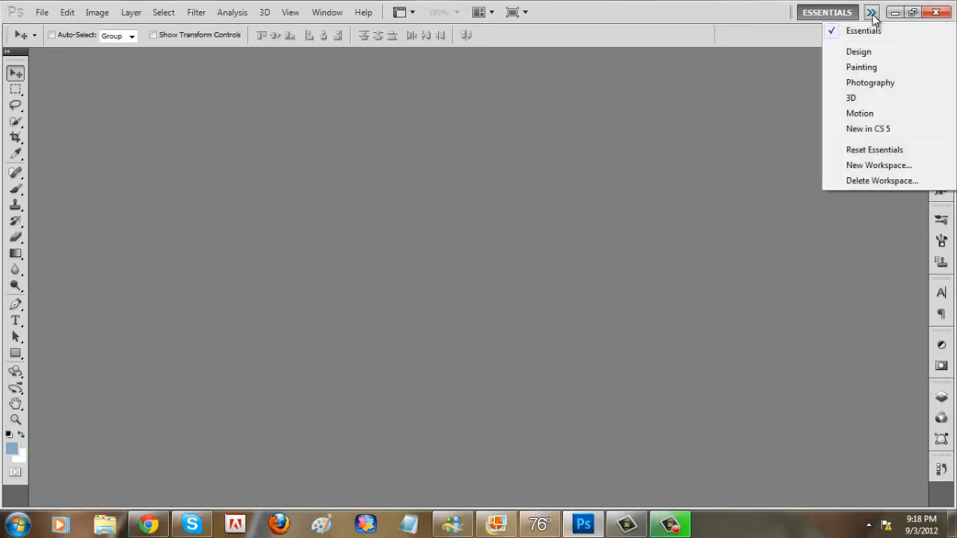
click(871, 18)
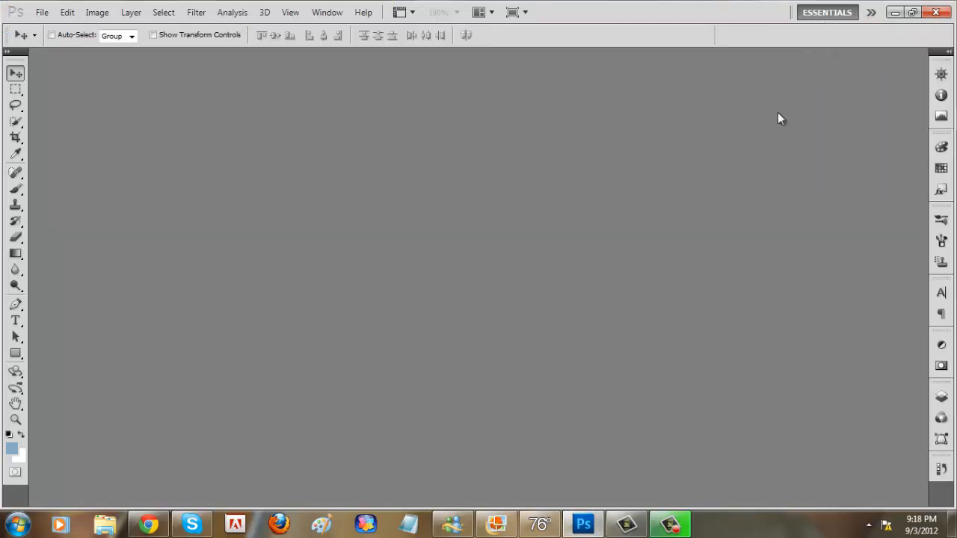
click(874, 15)
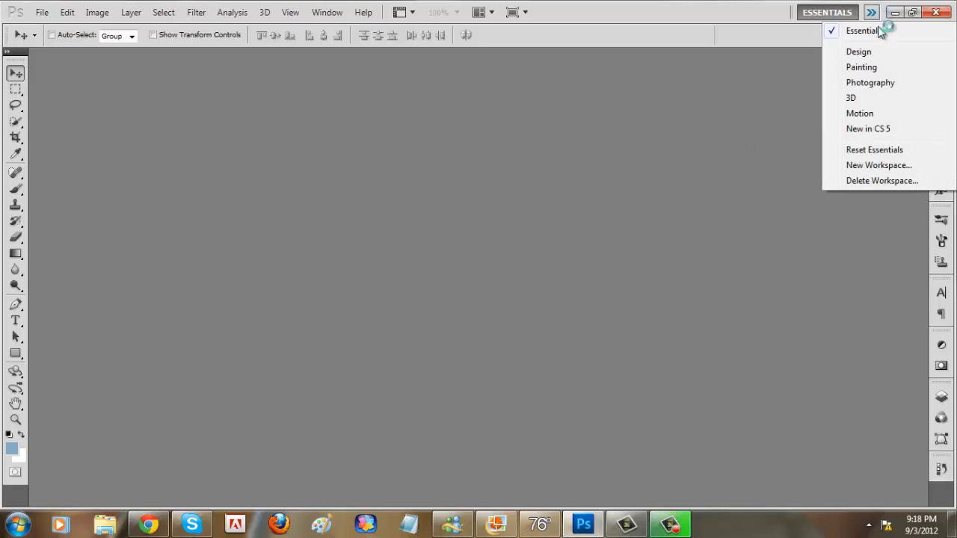
click(883, 115)
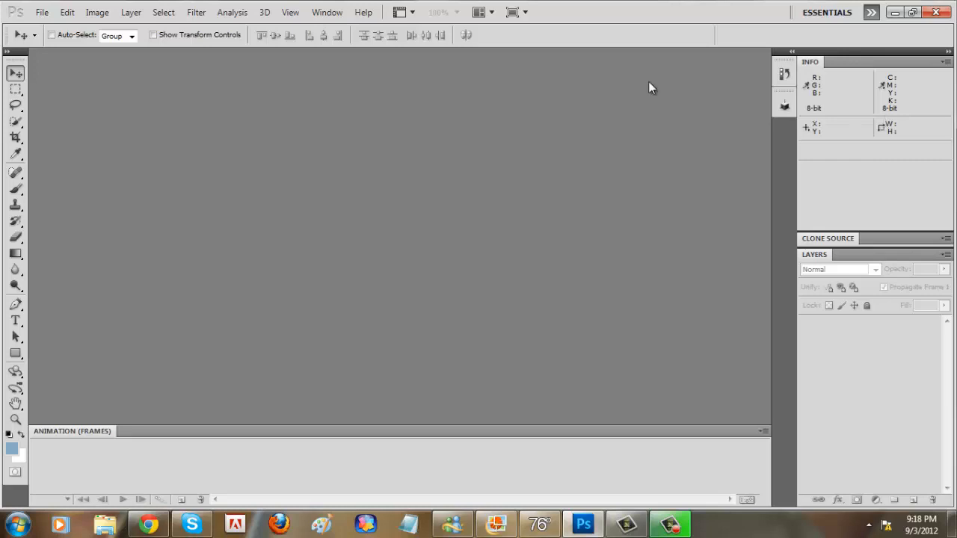
Step: Load the video "A Day To Remember - The Plot to Bomb the Panhandle" from Downloads for importing video frames to layers
click(43, 13)
mouse_move(86, 254)
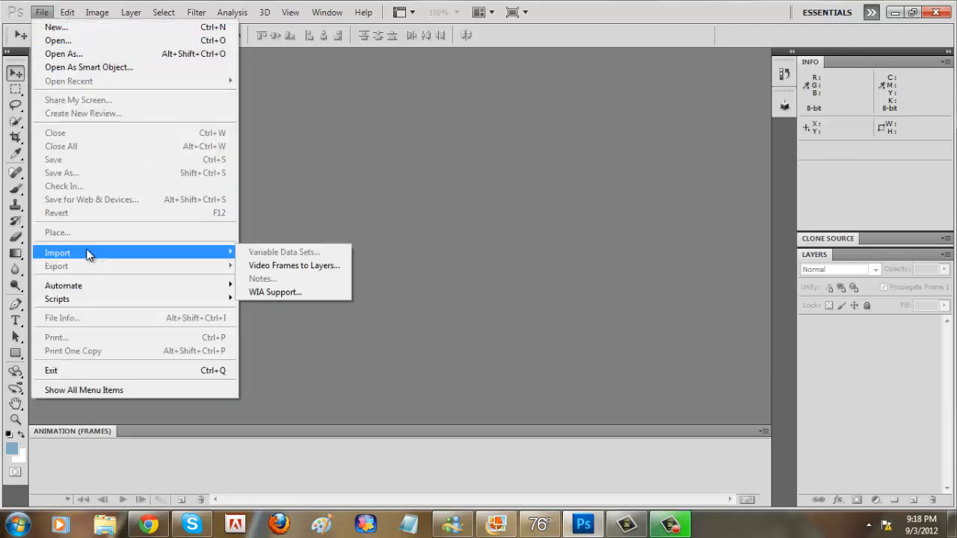
click(282, 265)
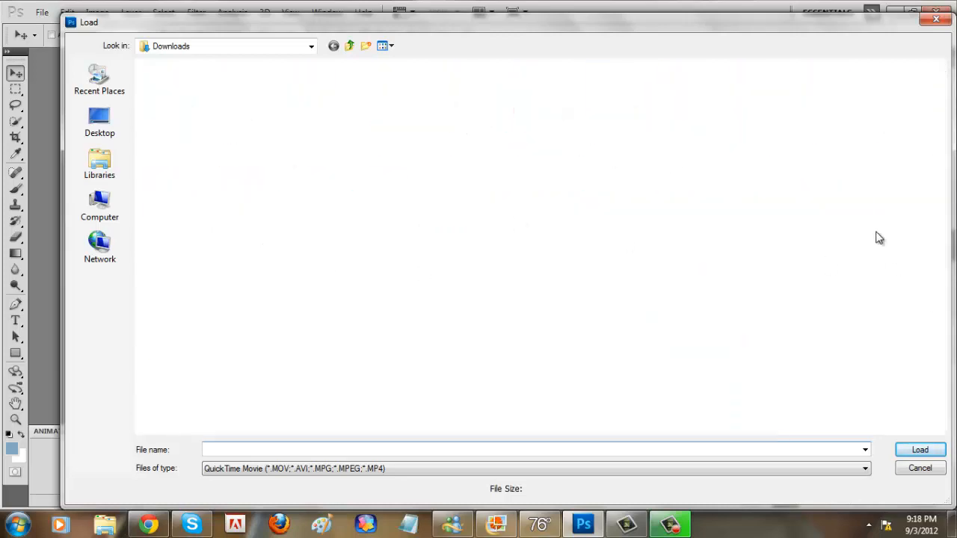
drag(943, 97, 955, 157)
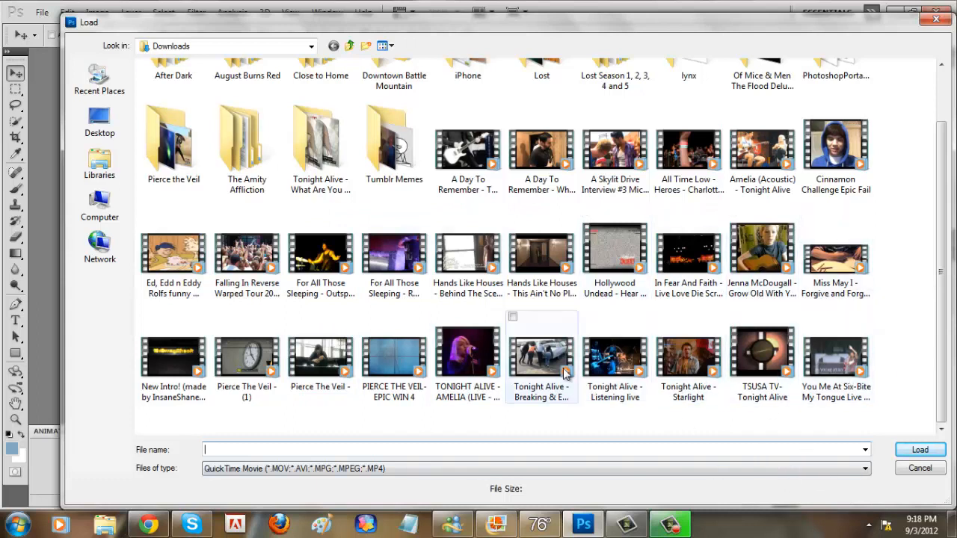
double_click(457, 154)
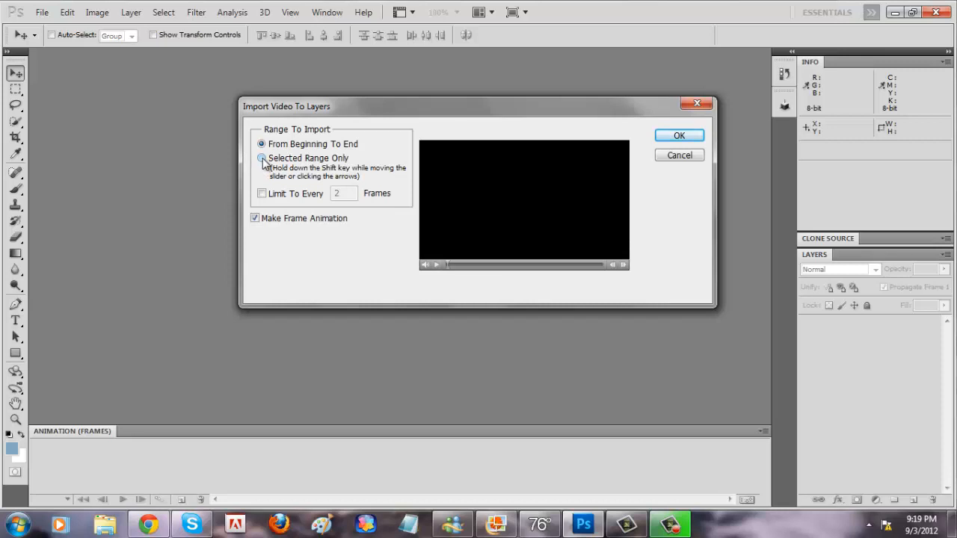
Step: Restrict the import to a selected range limited to every 2 frames, and play the preview to find the wanted scene
click(262, 160)
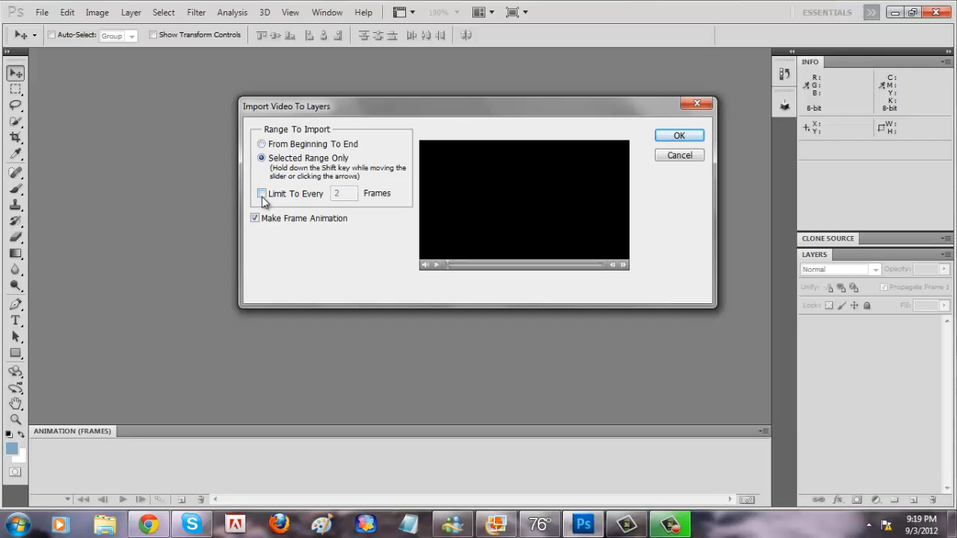
click(262, 196)
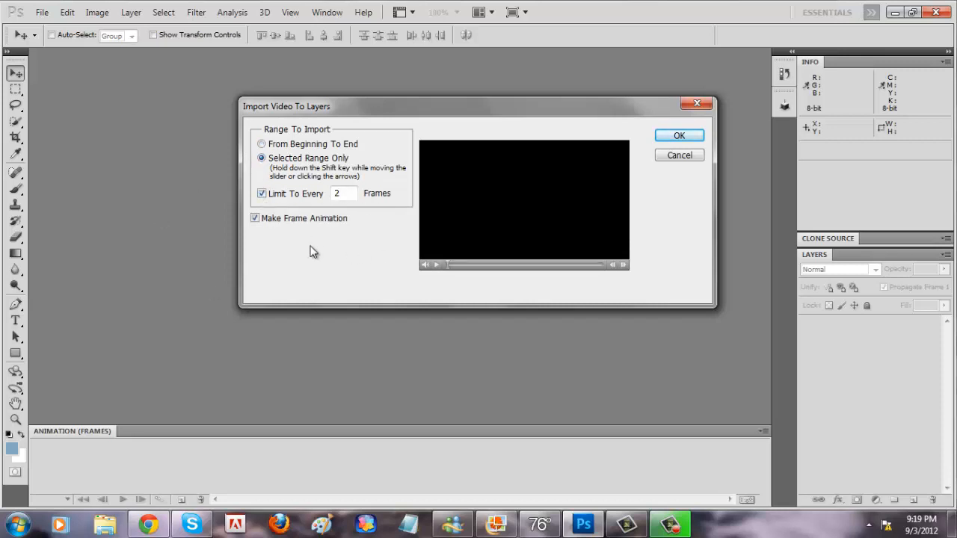
click(435, 265)
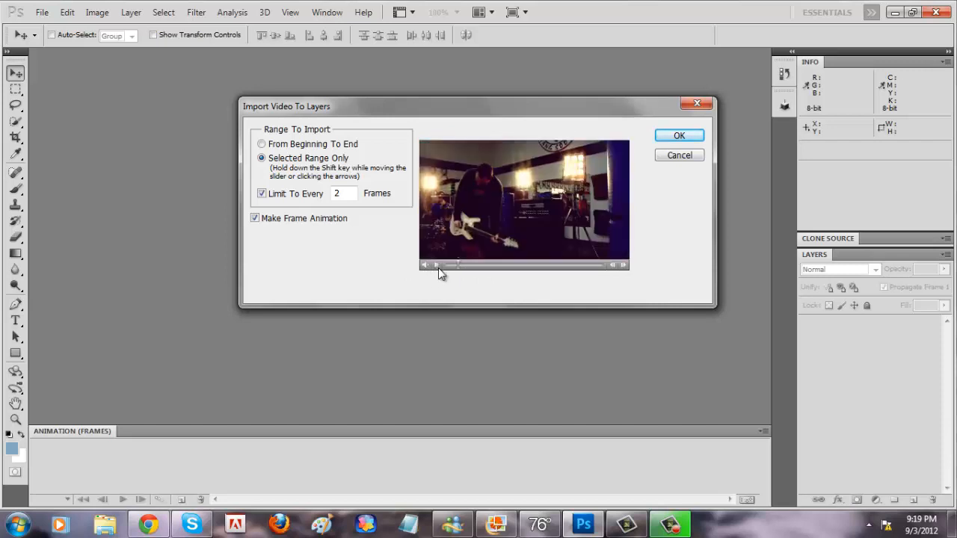
drag(425, 265, 419, 269)
click(435, 265)
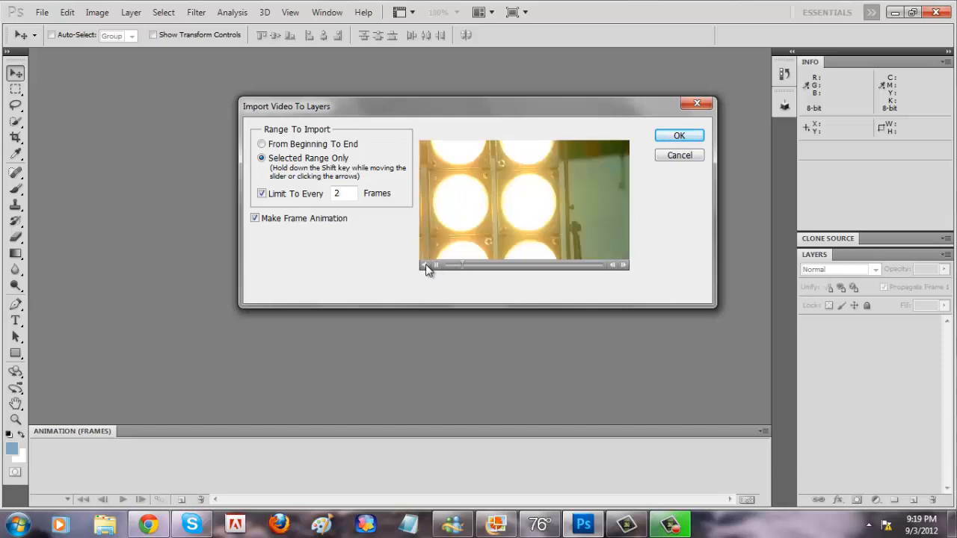
mouse_move(424, 265)
mouse_down()
mouse_move(414, 254)
mouse_move(412, 263)
mouse_up()
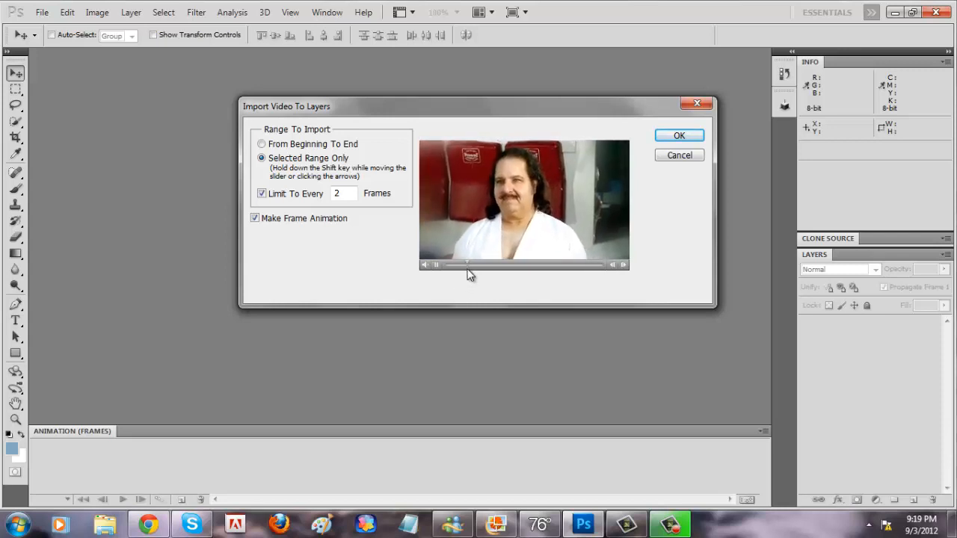
Step: Mark a short range starting at the close-up of the man's face and import it as a frame animation
drag(462, 266, 436, 265)
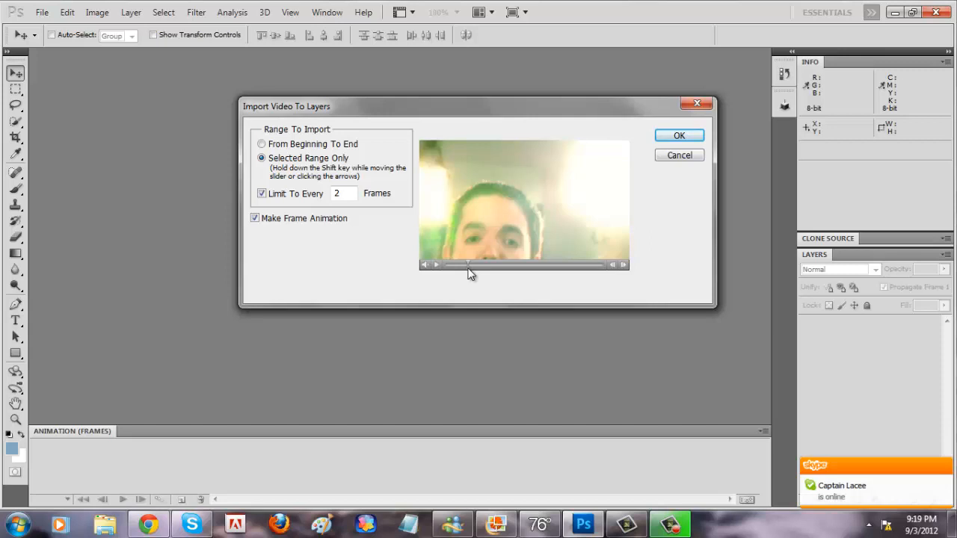
drag(469, 268, 473, 268)
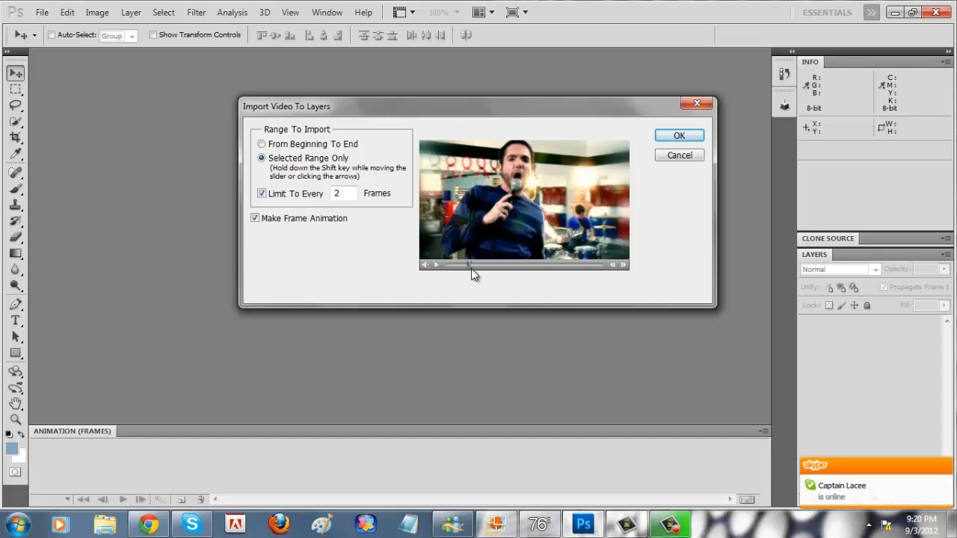
drag(472, 268, 476, 269)
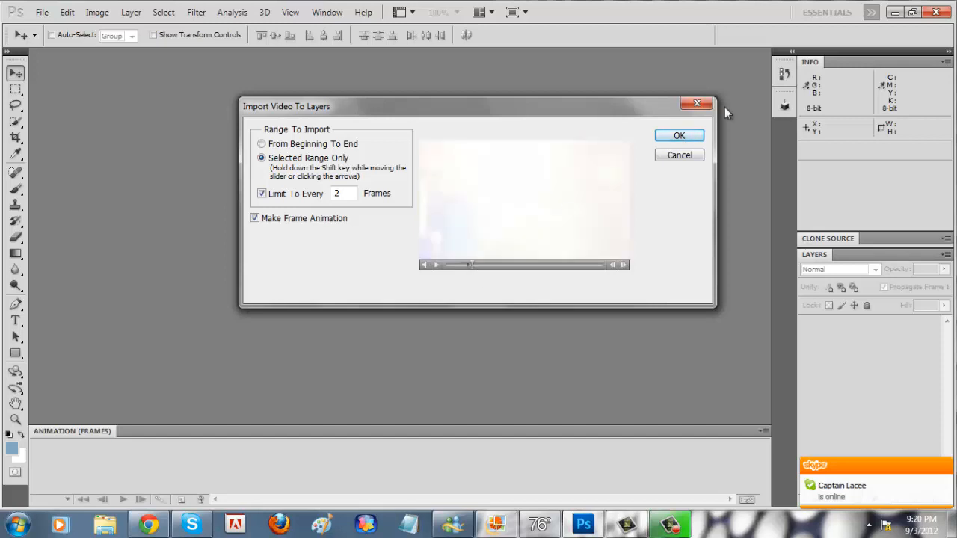
click(679, 136)
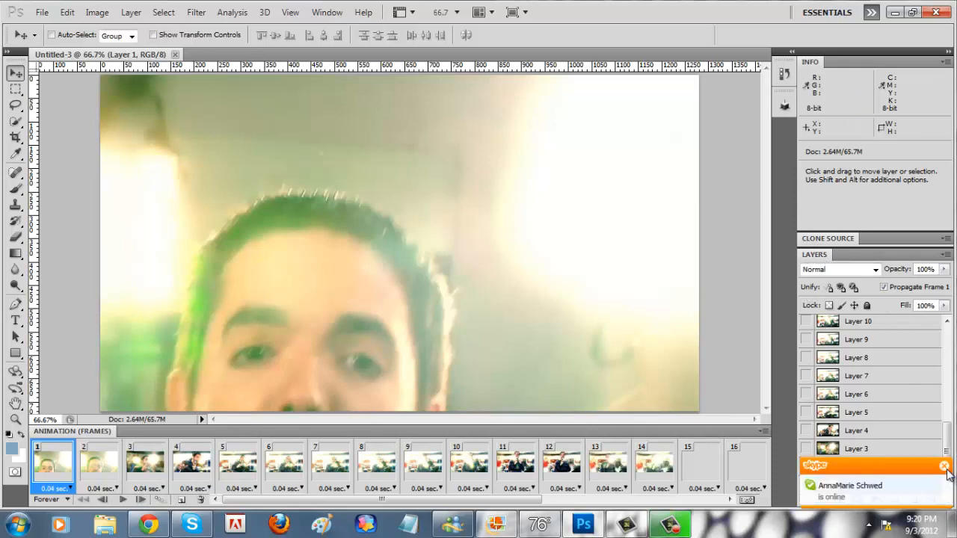
Step: Collapse the Layers panel and keep the Info panel expanded
click(946, 258)
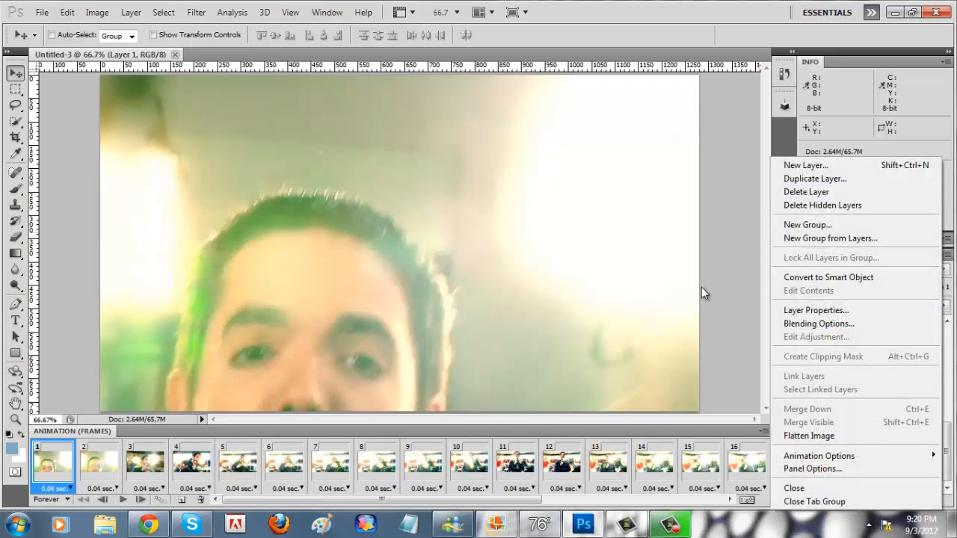
click(726, 289)
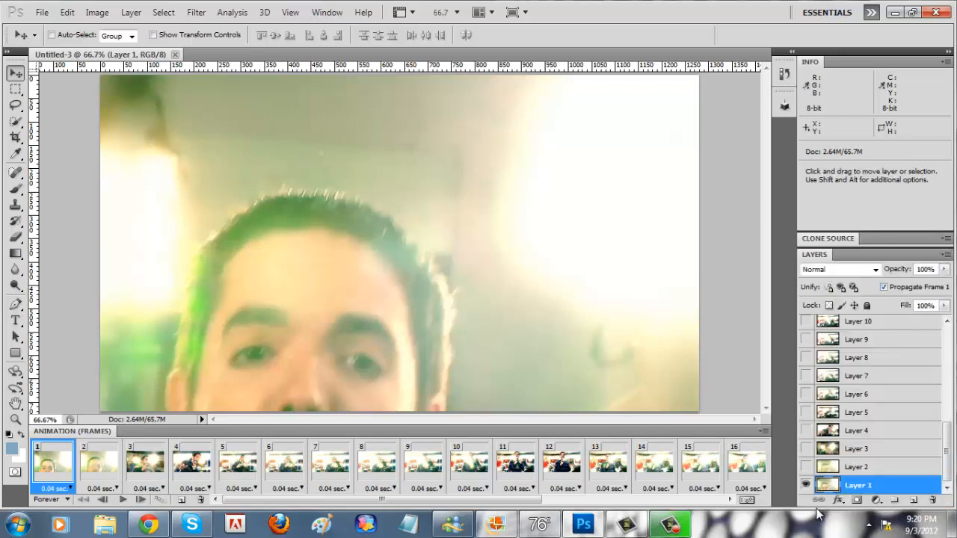
click(809, 255)
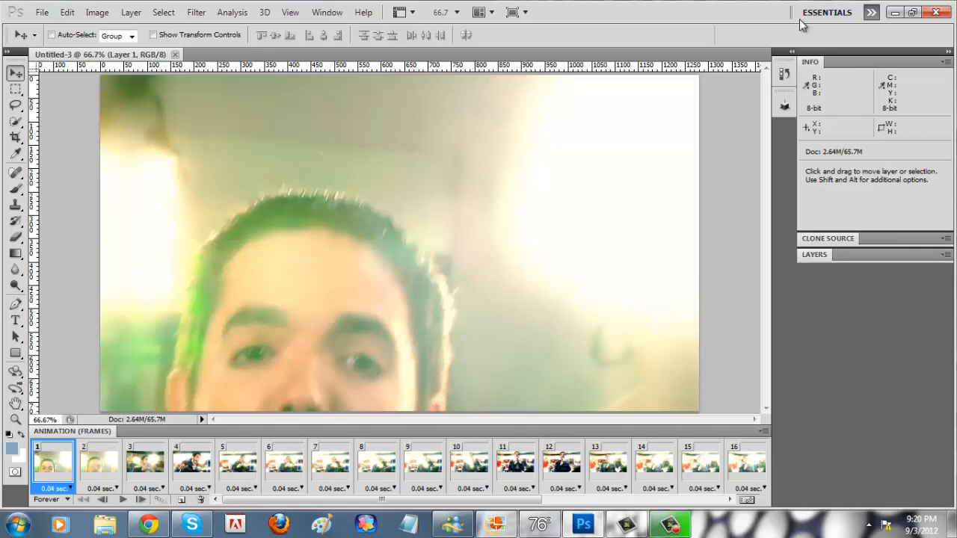
double_click(808, 63)
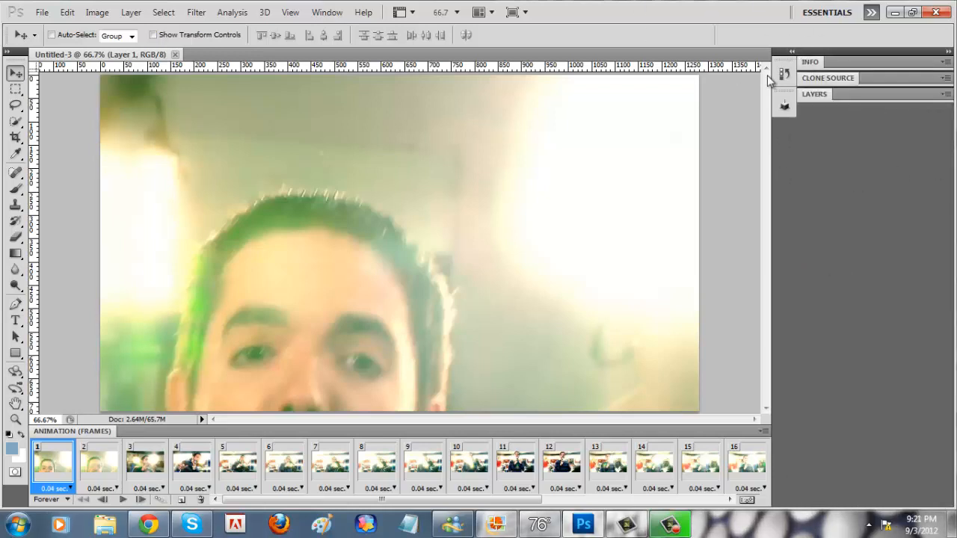
click(810, 62)
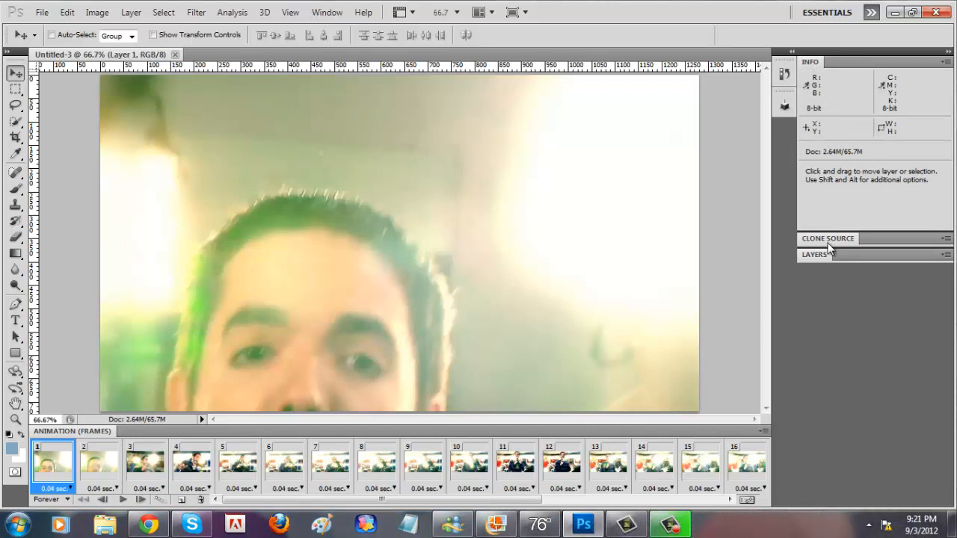
Step: Expand the Layers panel, collapse the Info panel, and look through the imported frame layers
click(815, 255)
double_click(815, 65)
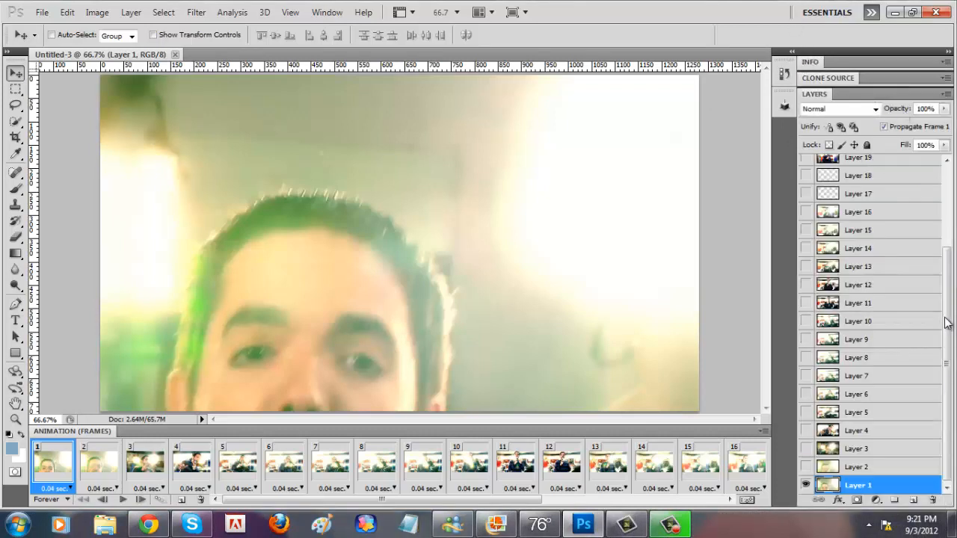
scroll(947, 299, up, 3)
scroll(947, 273, down, 4)
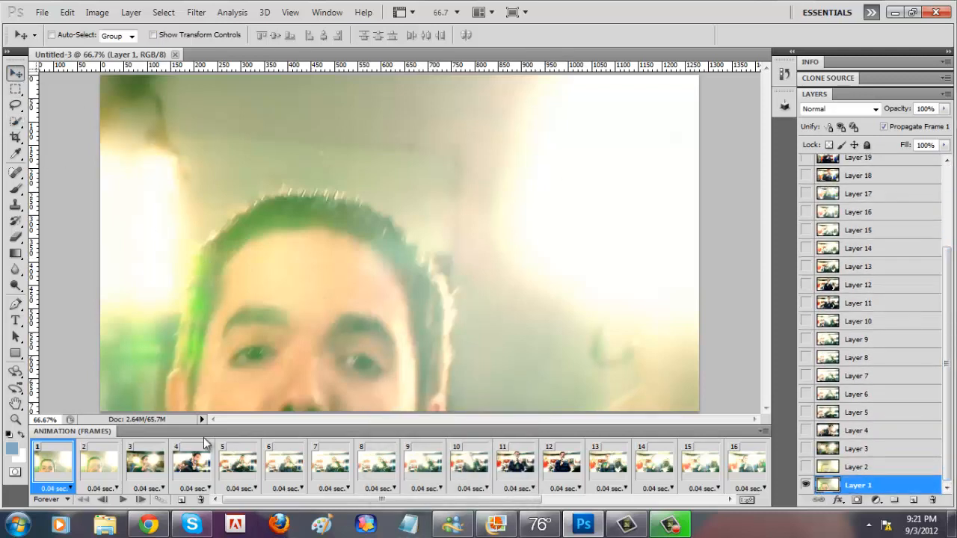
Step: Play the animation as a check and delete frames 1 and 2, the close-ups of the man's face
click(122, 499)
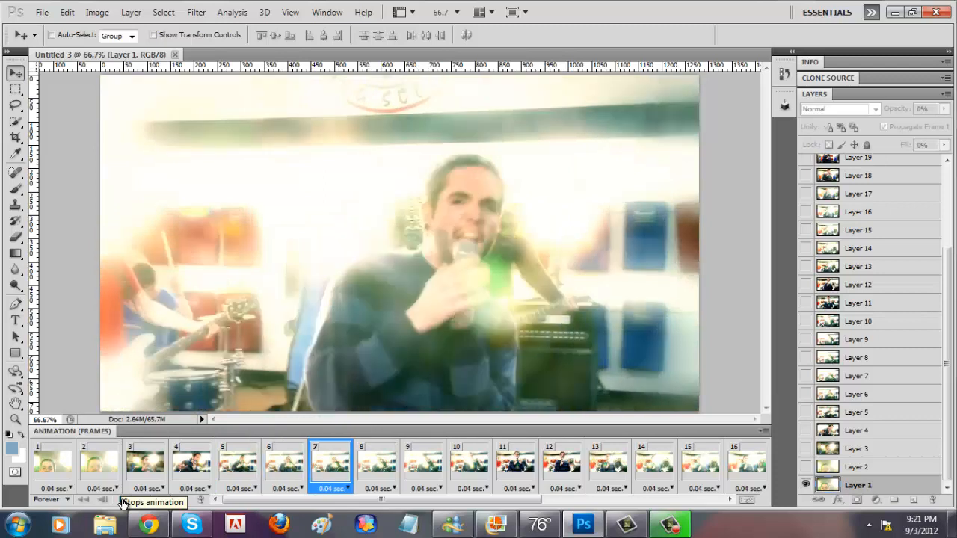
click(123, 499)
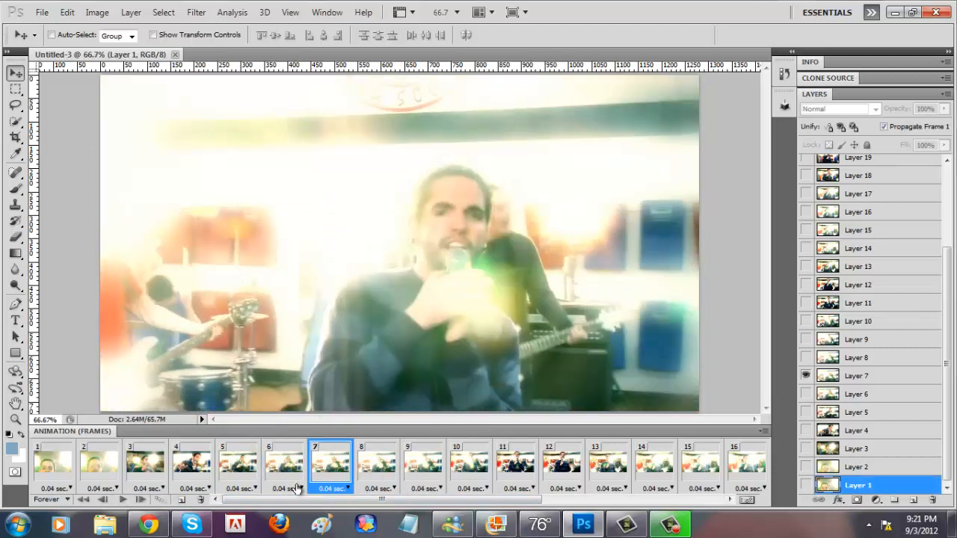
click(102, 463)
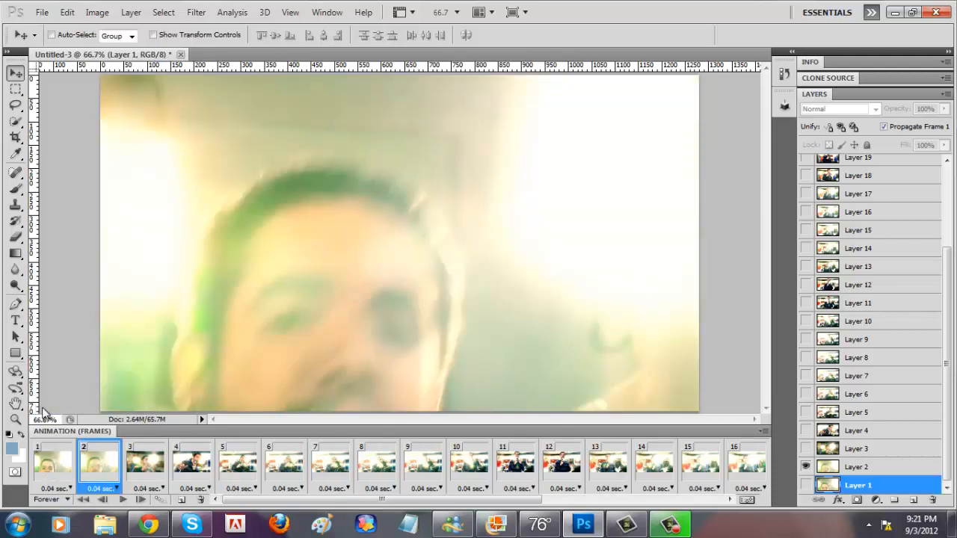
shift+click(58, 471)
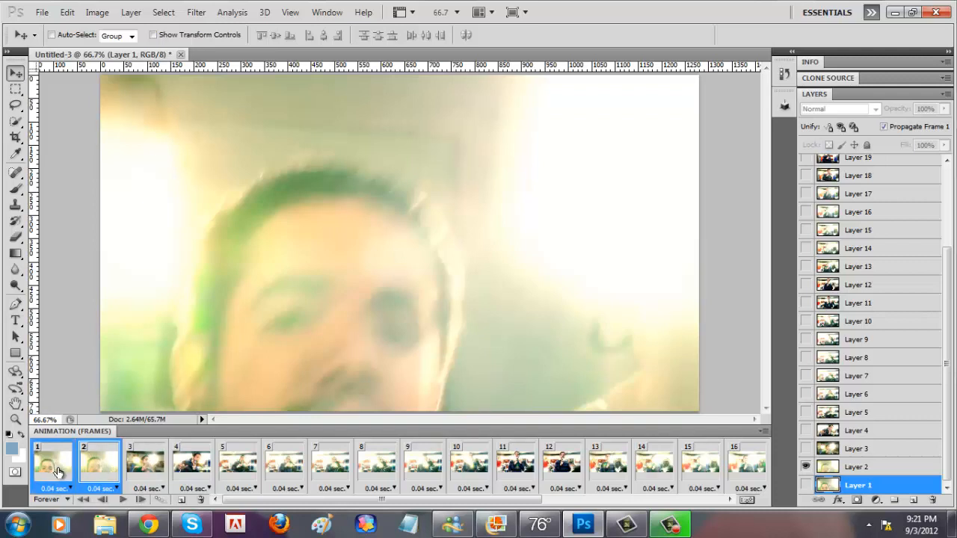
click(200, 500)
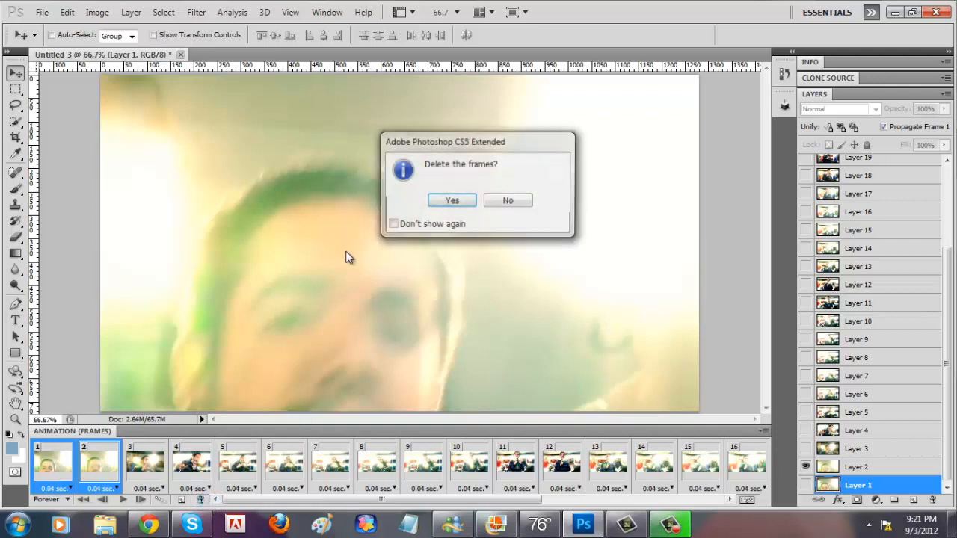
click(448, 202)
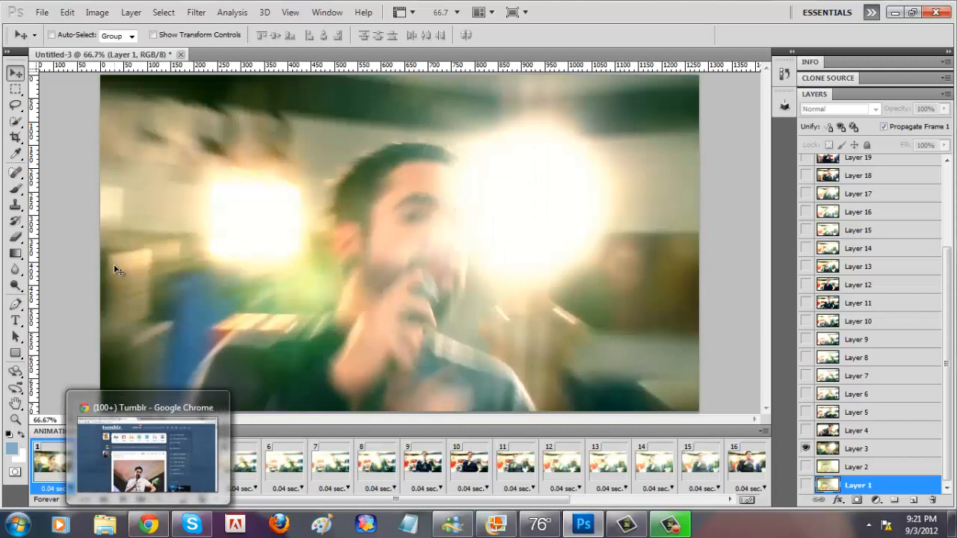
Step: Preview the trimmed animation and delete frames 16 through 23 from its end
click(121, 499)
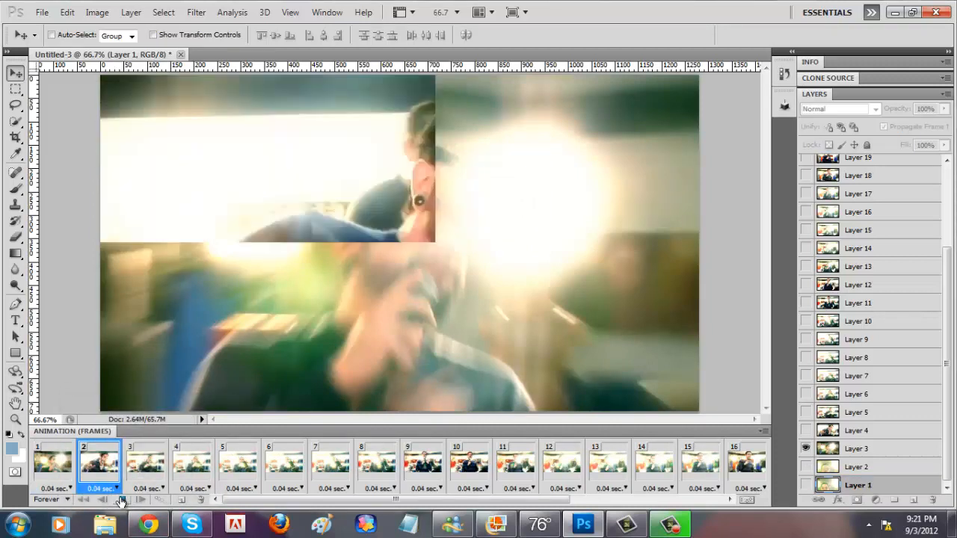
click(121, 500)
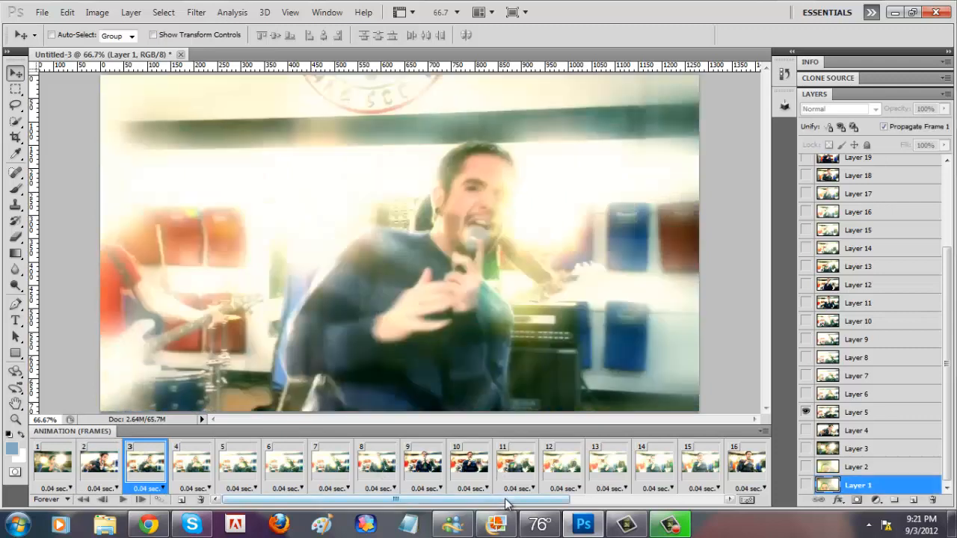
drag(508, 500, 565, 503)
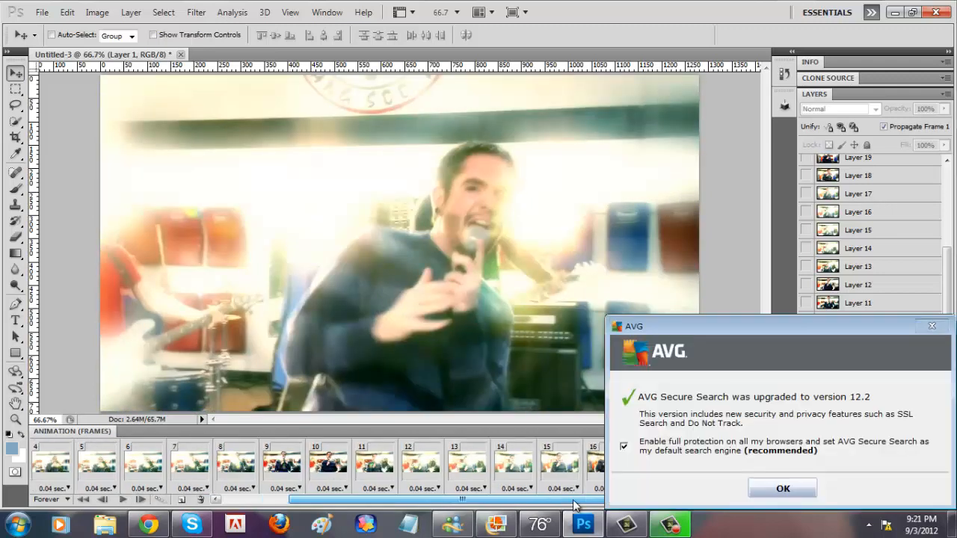
click(932, 326)
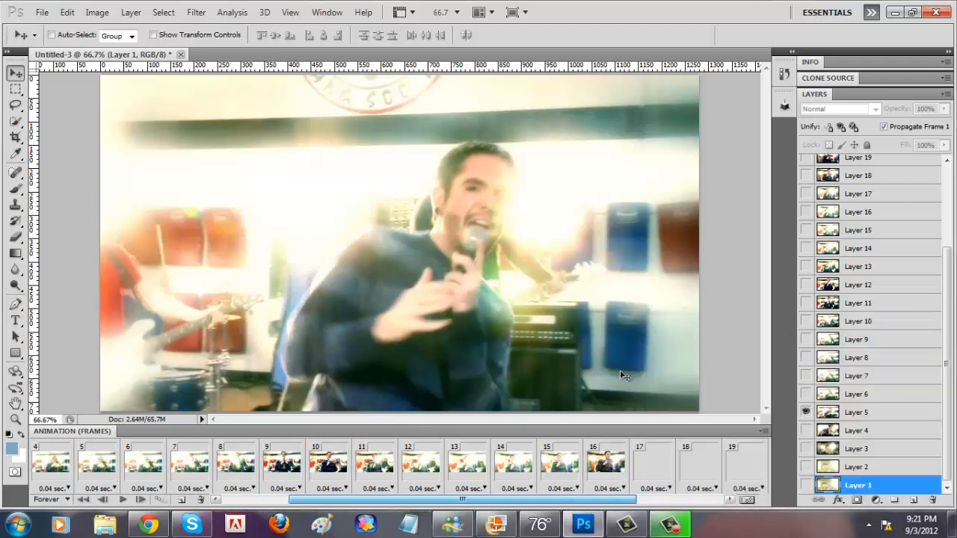
drag(583, 500, 671, 502)
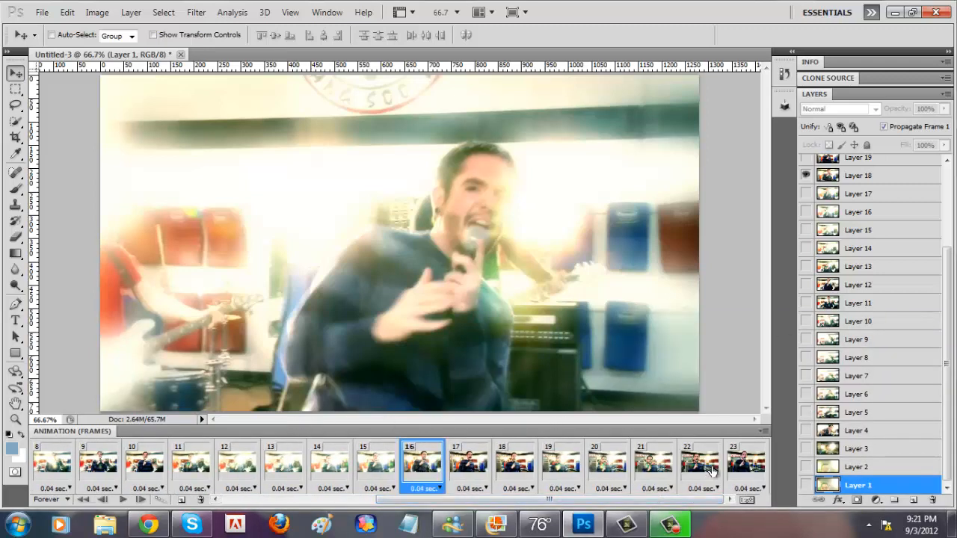
shift+click(742, 467)
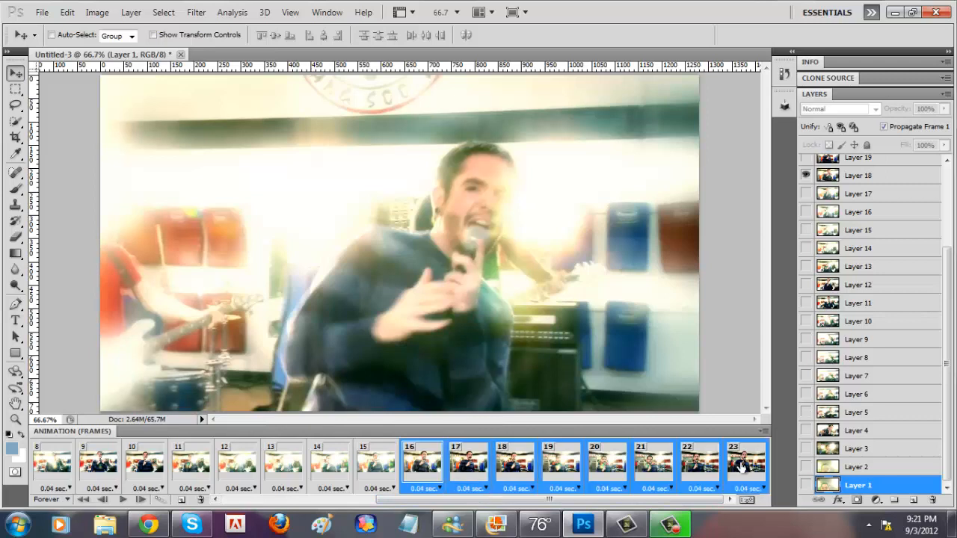
click(200, 499)
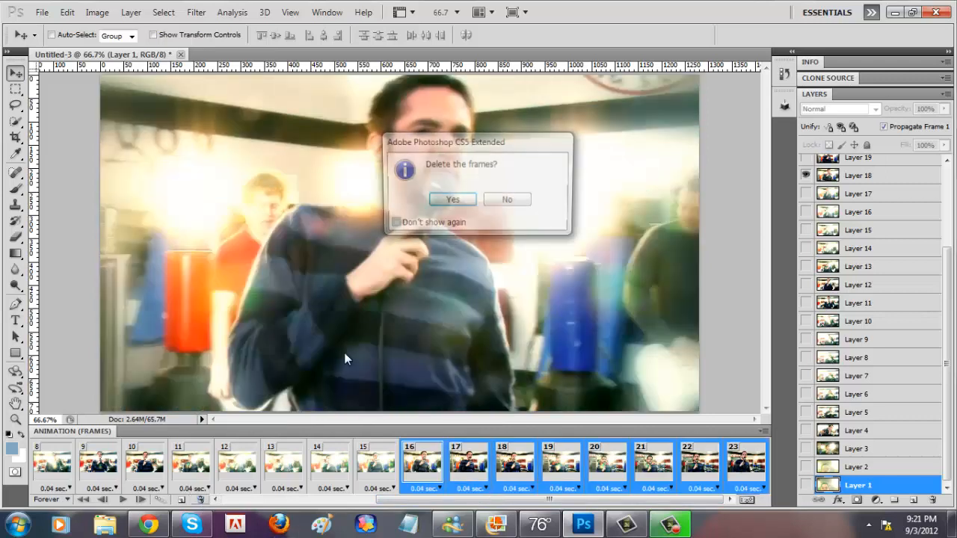
click(458, 205)
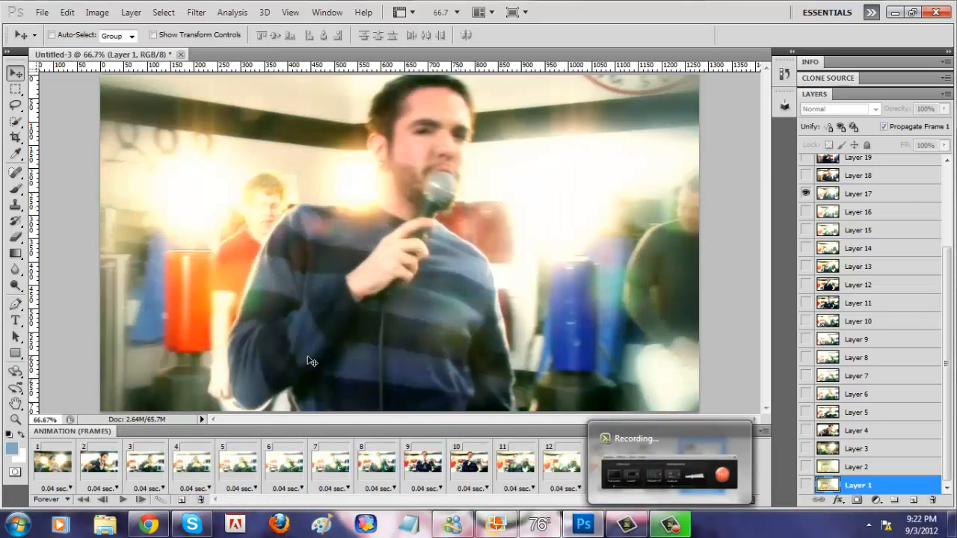
Step: Set the frame delay of all frames, 1 through 15, to a custom value of 0.1 seconds
key(space)
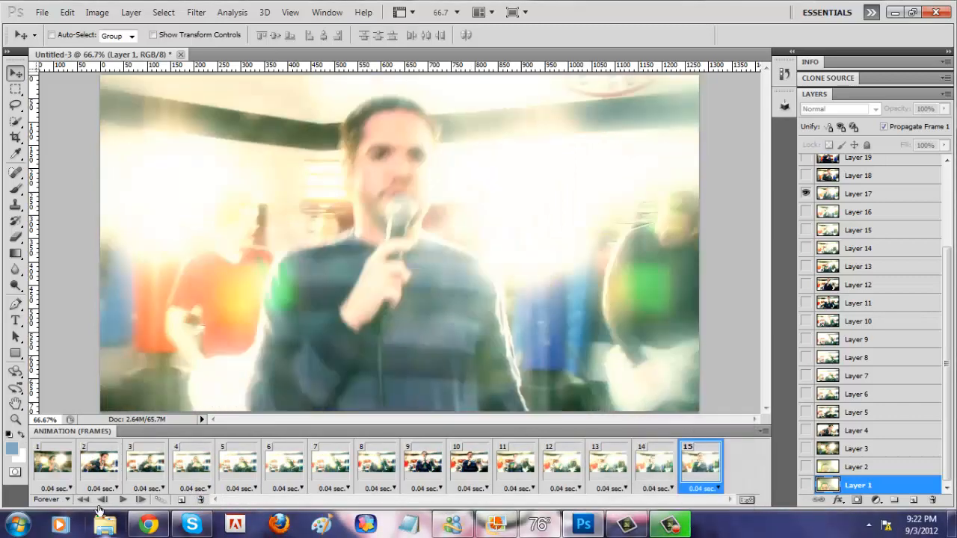
click(50, 467)
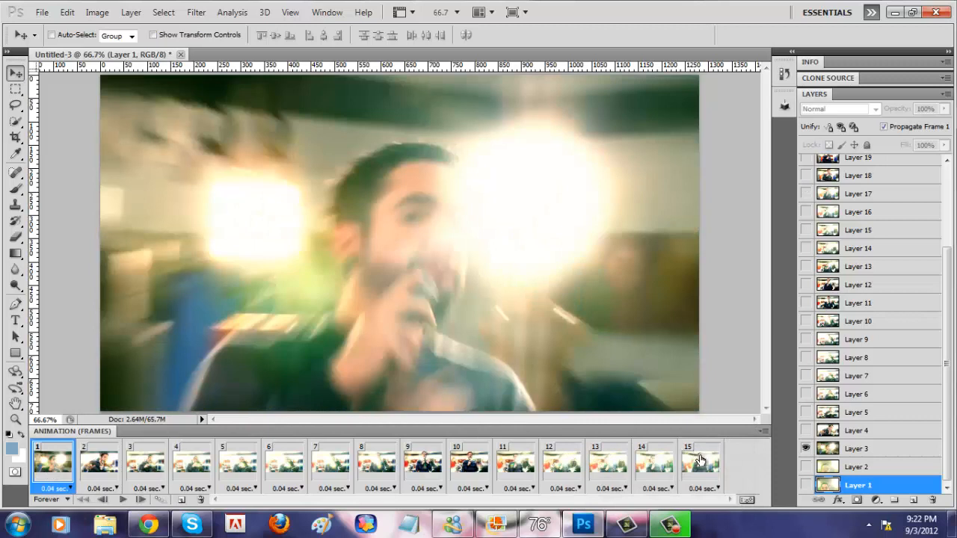
shift+click(700, 460)
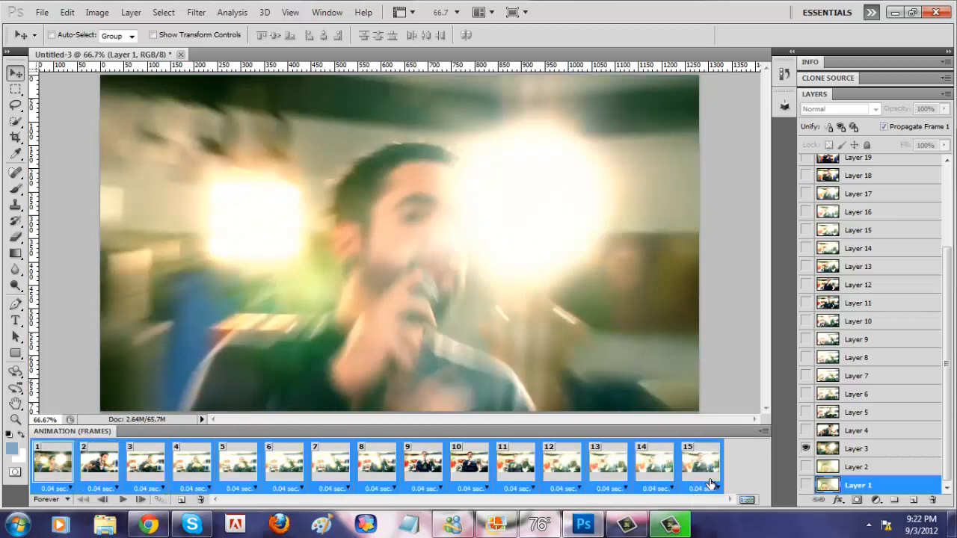
click(701, 490)
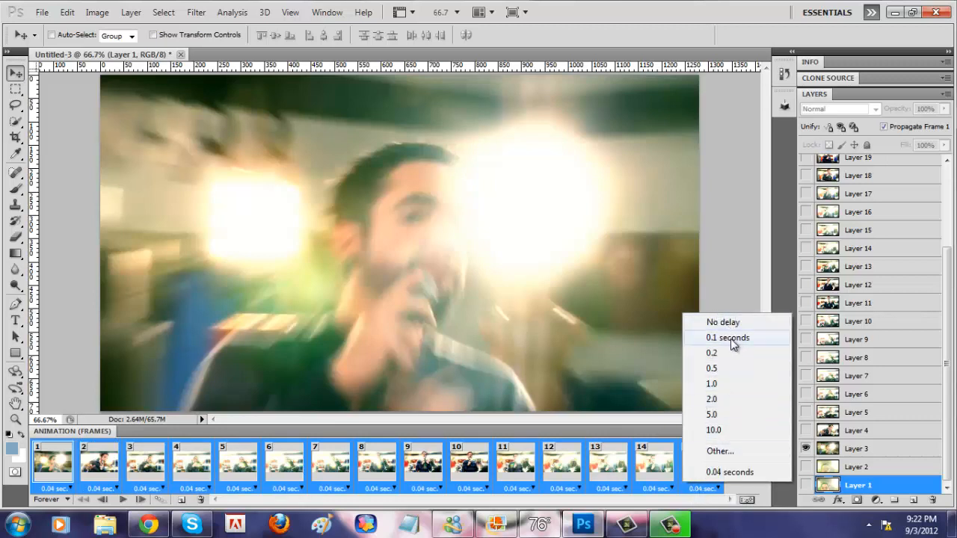
click(733, 453)
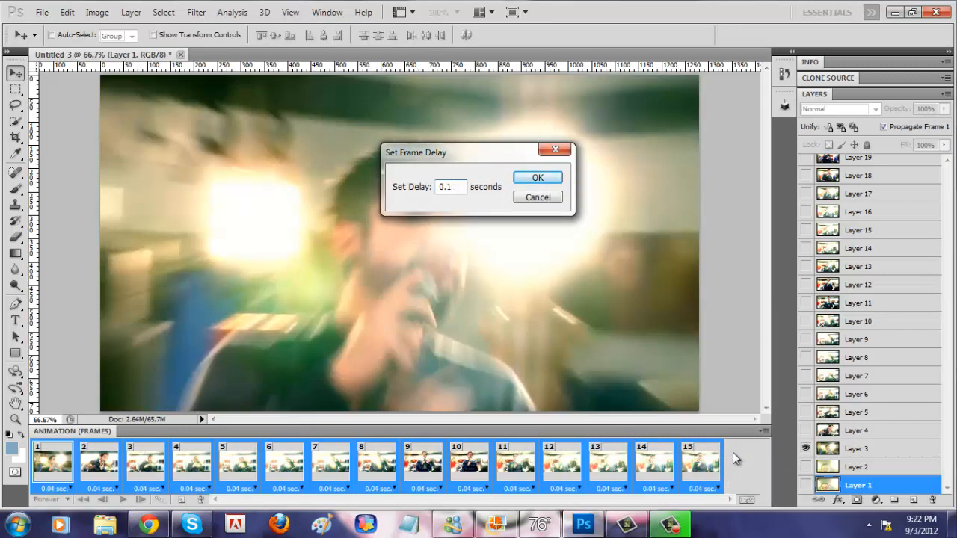
key(Return)
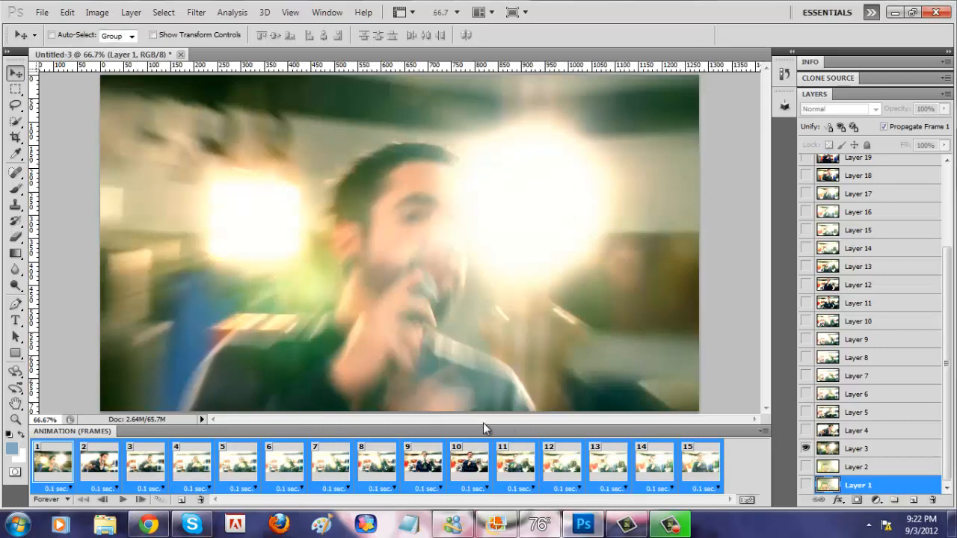
Step: Resize the image to a width of 500 pixels with proportions constrained
click(97, 12)
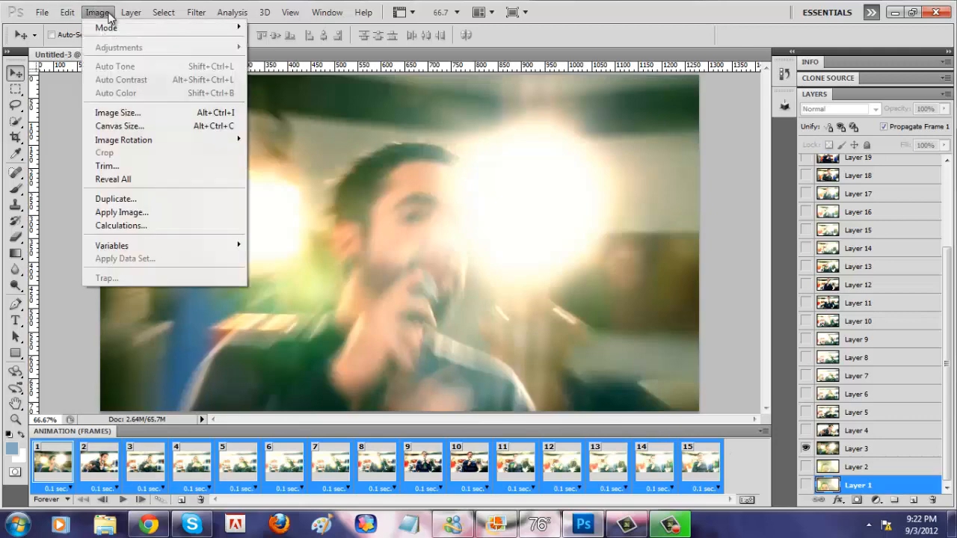
click(162, 113)
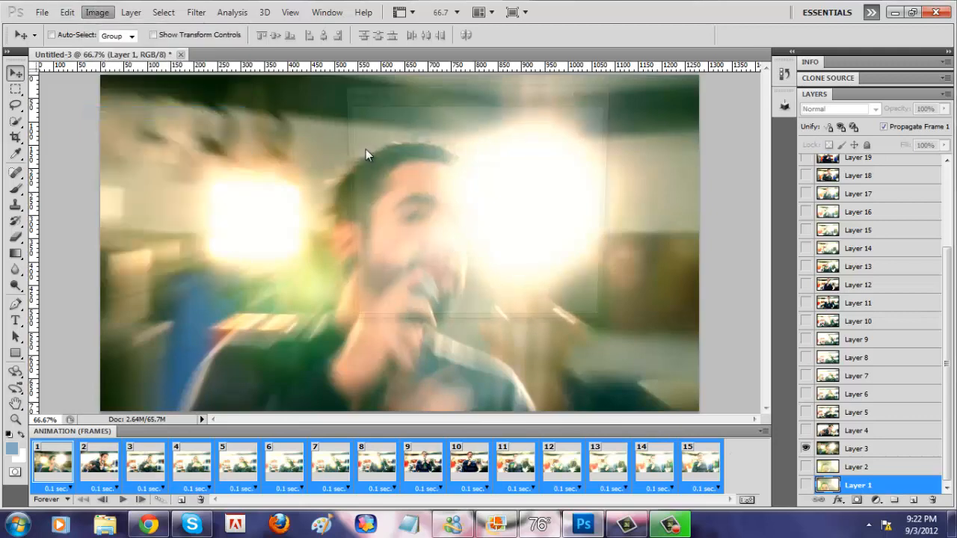
text(4)
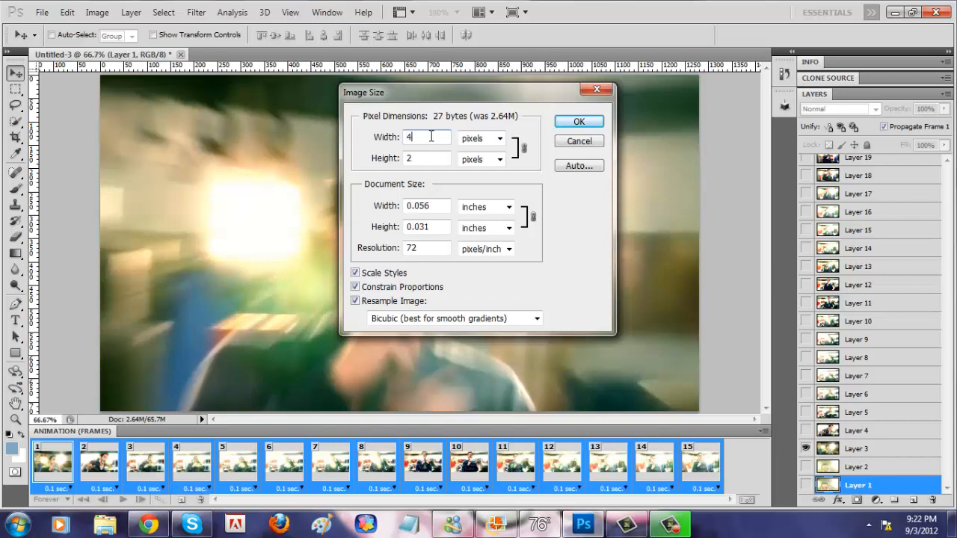
key(BackSpace)
text(58)
key(BackSpace)
text(00)
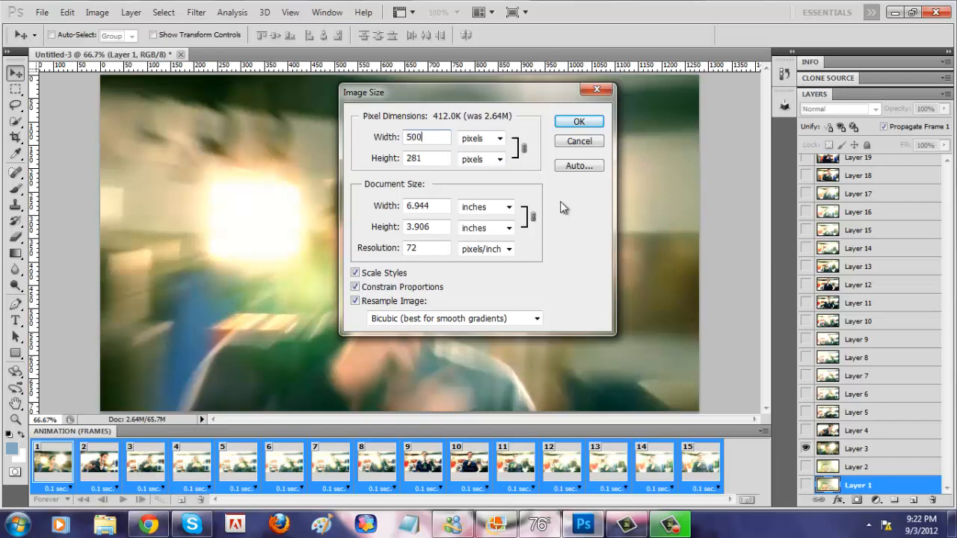
click(497, 138)
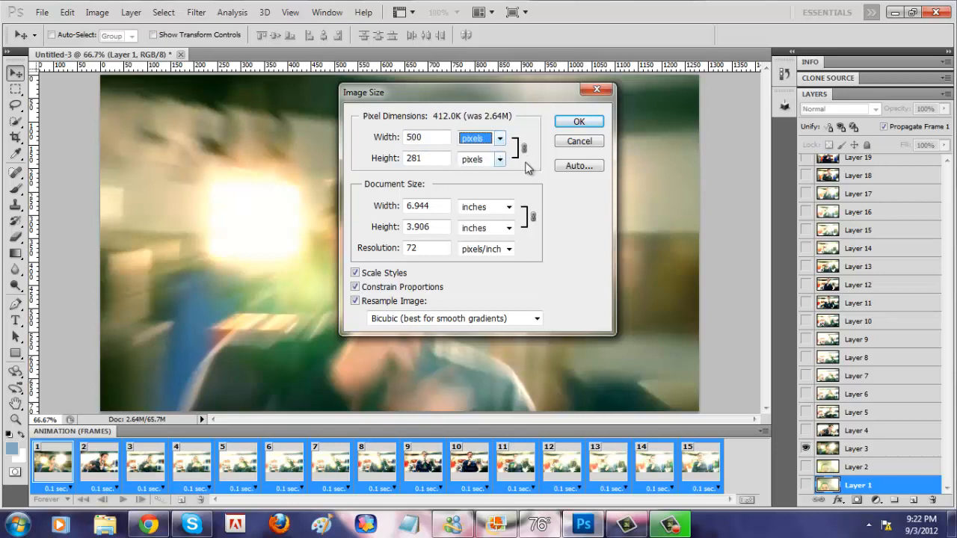
click(546, 189)
click(579, 121)
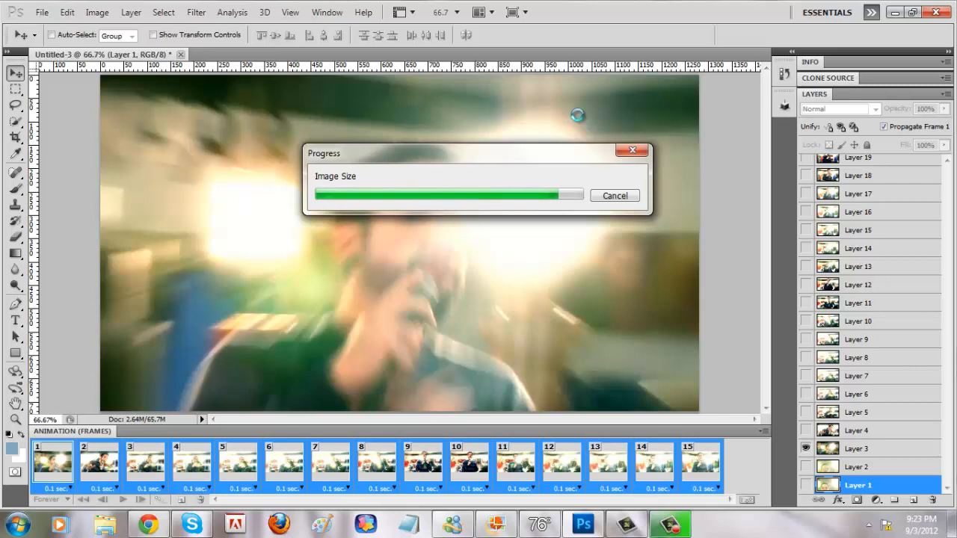
Step: View the resized image at actual pixels (100%) and switch back to the Move tool
mouse_move(671, 526)
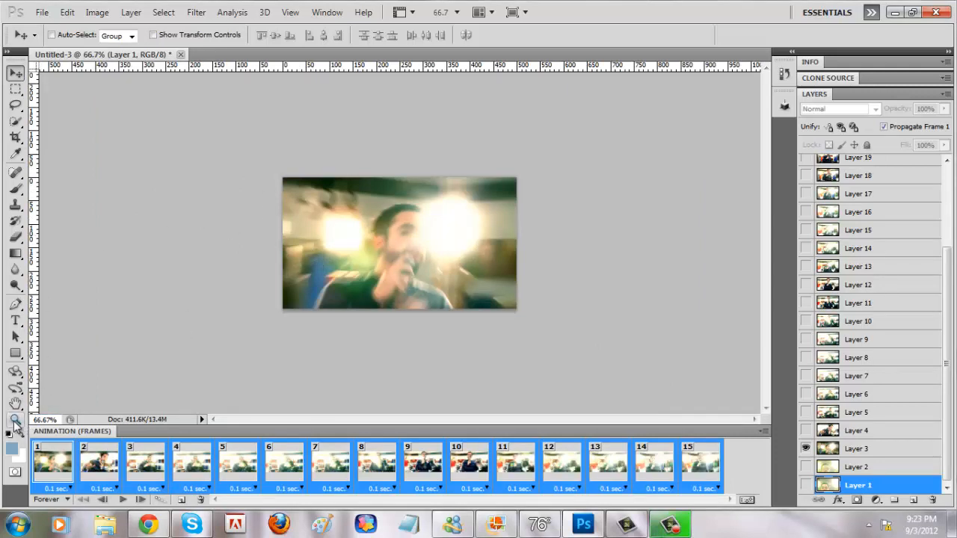
click(15, 420)
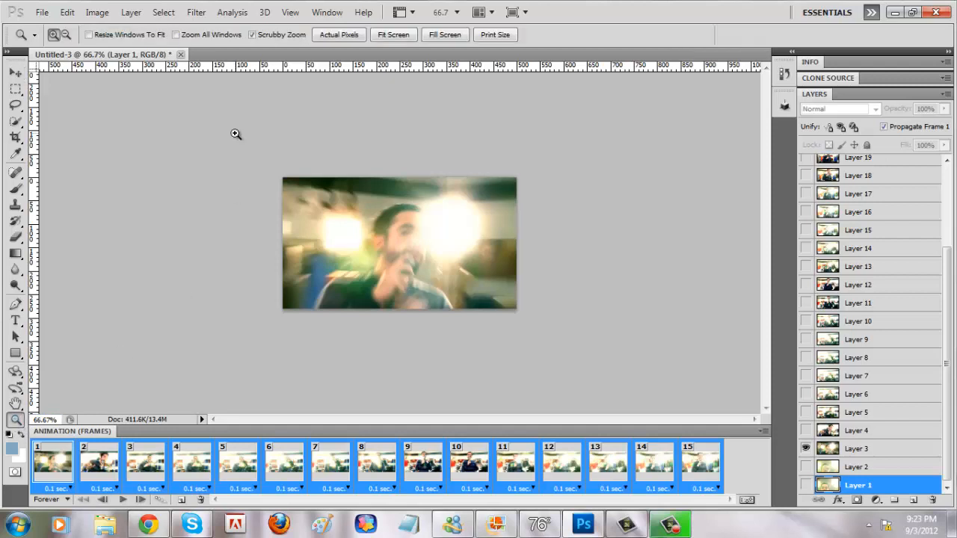
click(342, 39)
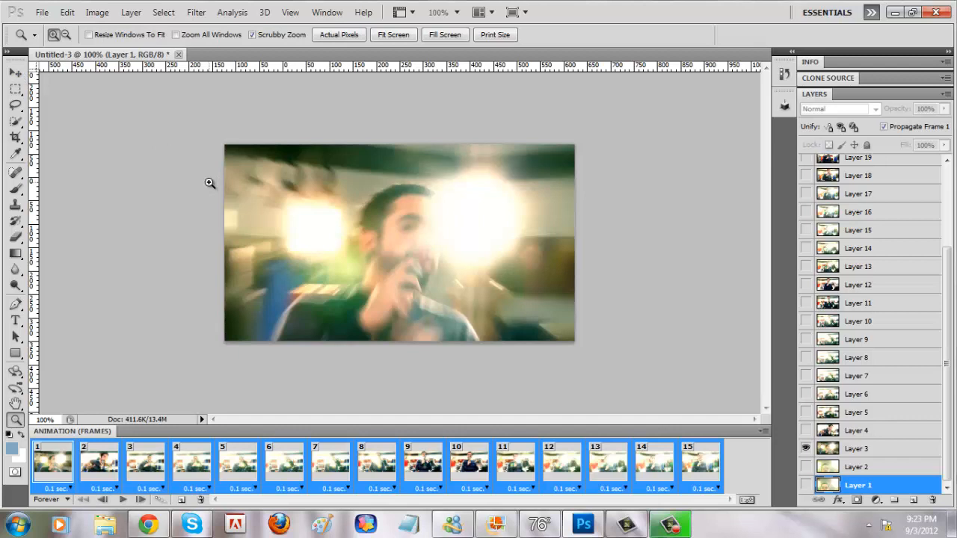
click(15, 73)
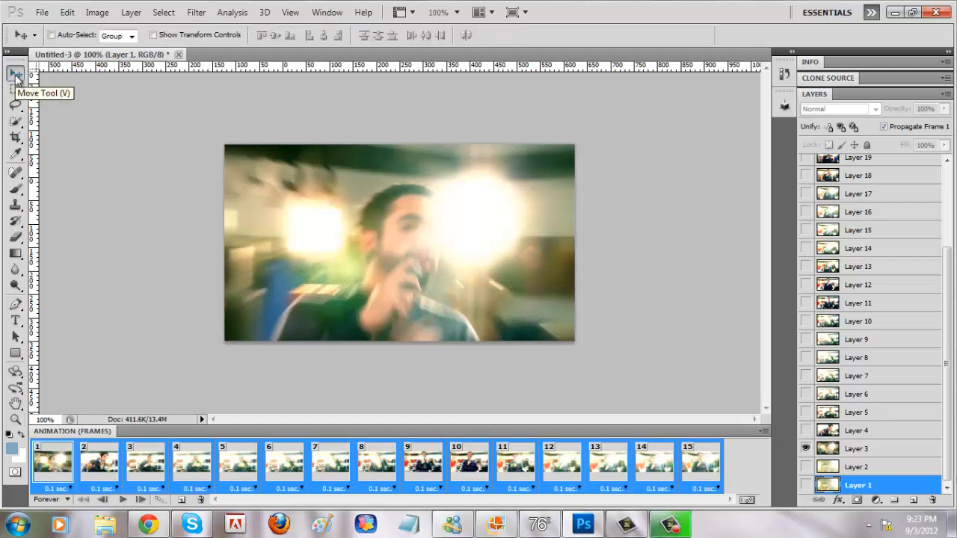
Step: Play the resized animation to check its speed, stop it, and return to frame 1
click(123, 501)
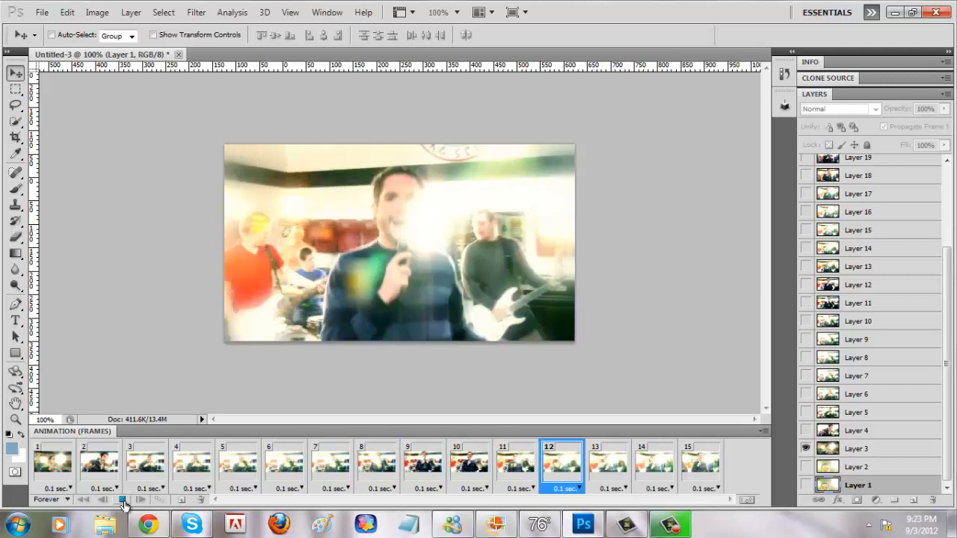
click(122, 499)
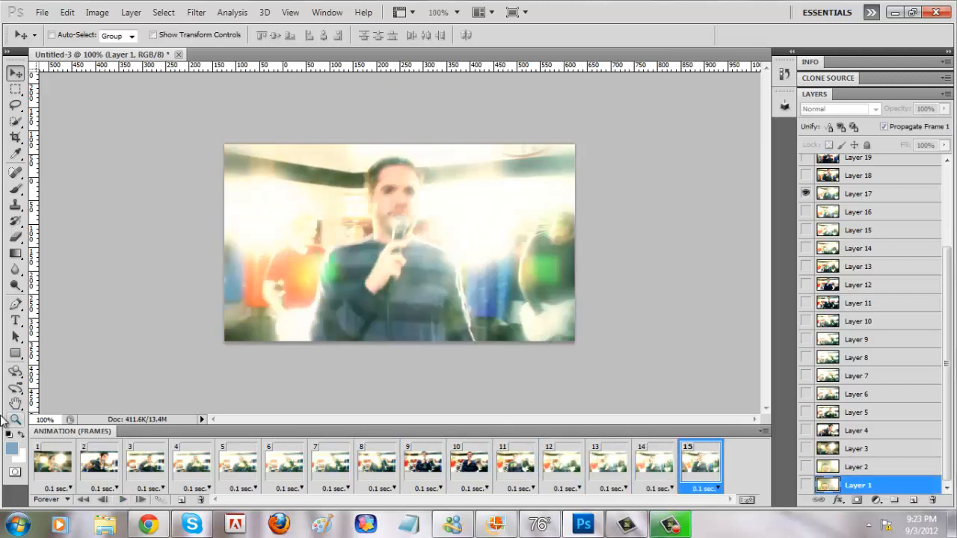
click(47, 482)
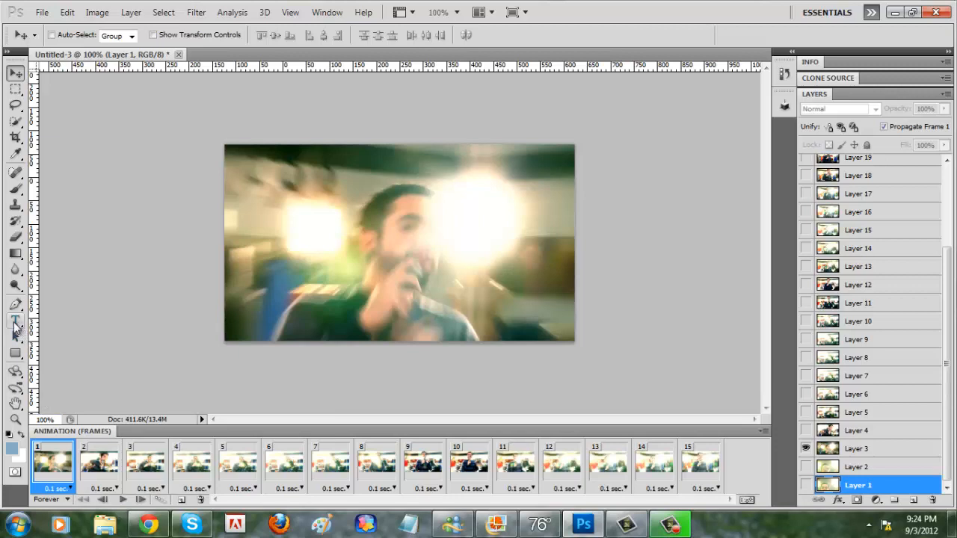
Step: Set up the Type tool with the Face Your Fears font at 12 pt and white as the text color
click(16, 323)
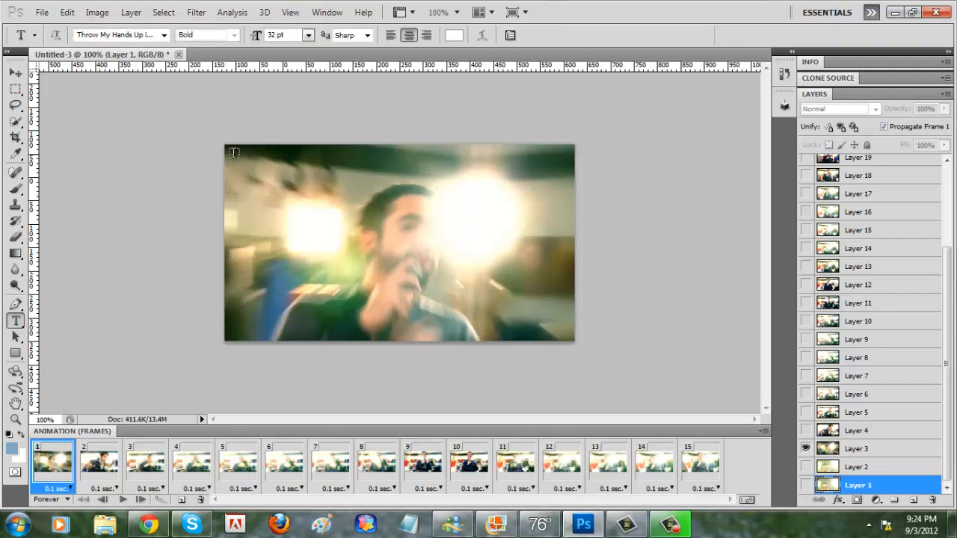
click(164, 35)
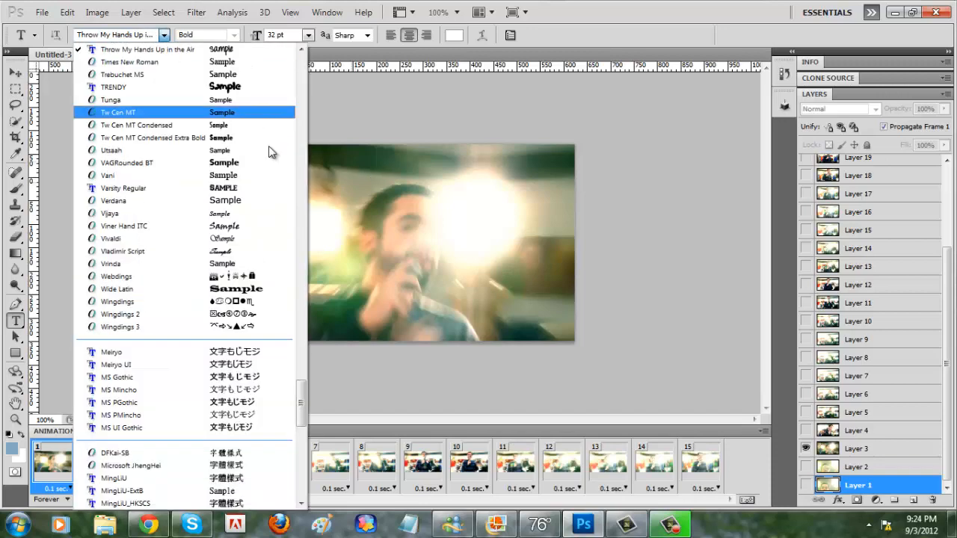
drag(303, 402, 309, 163)
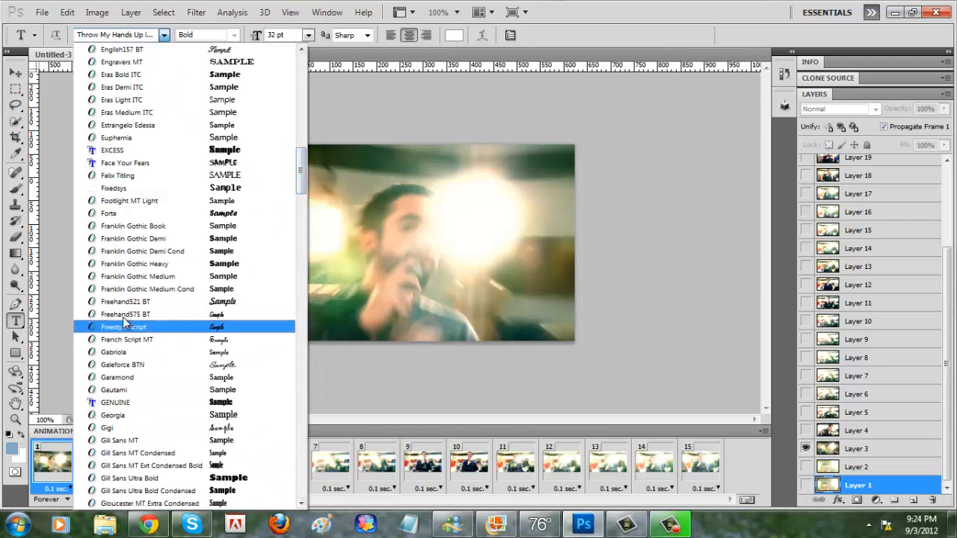
click(109, 162)
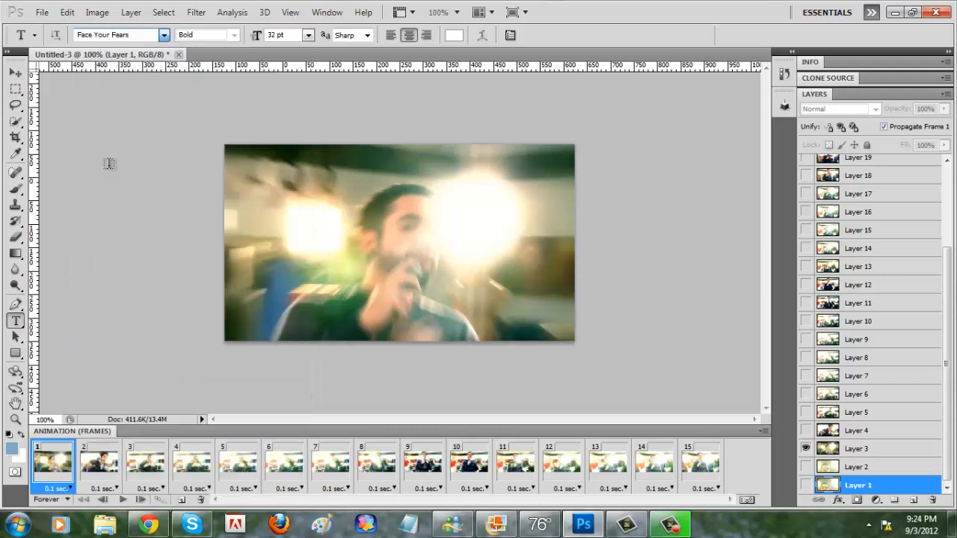
click(308, 36)
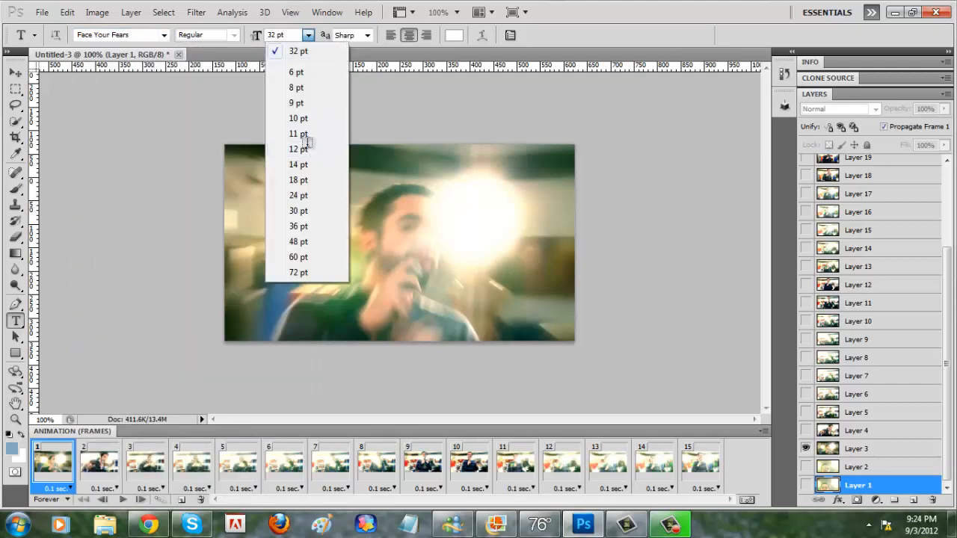
click(308, 145)
click(458, 36)
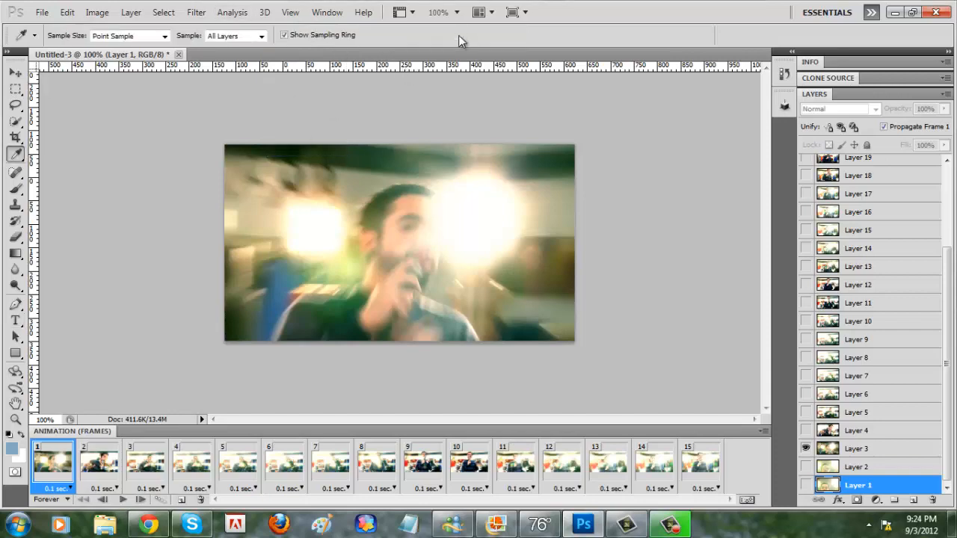
click(857, 158)
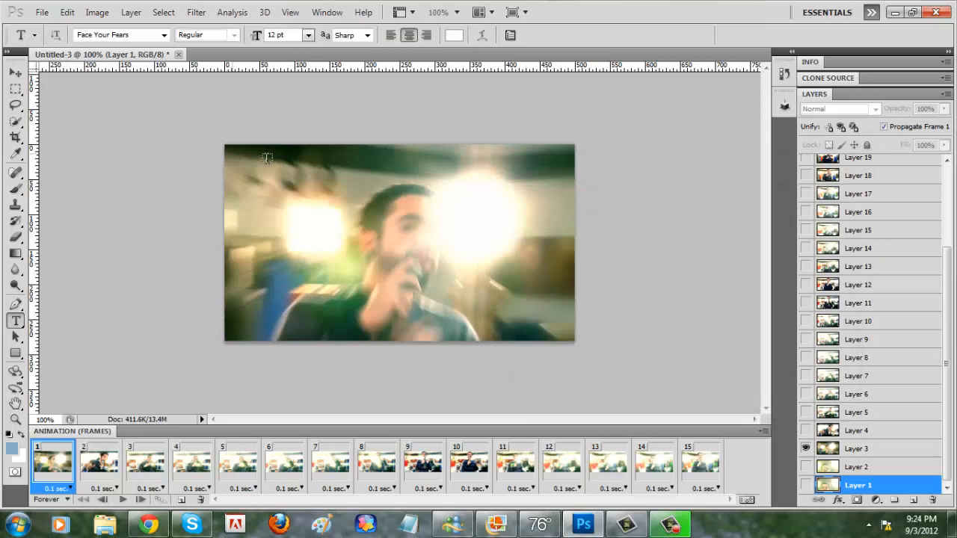
Step: Add a text box with the creator's username in the image's upper-left area and move its layer directly above Layer 18
drag(337, 175, 353, 186)
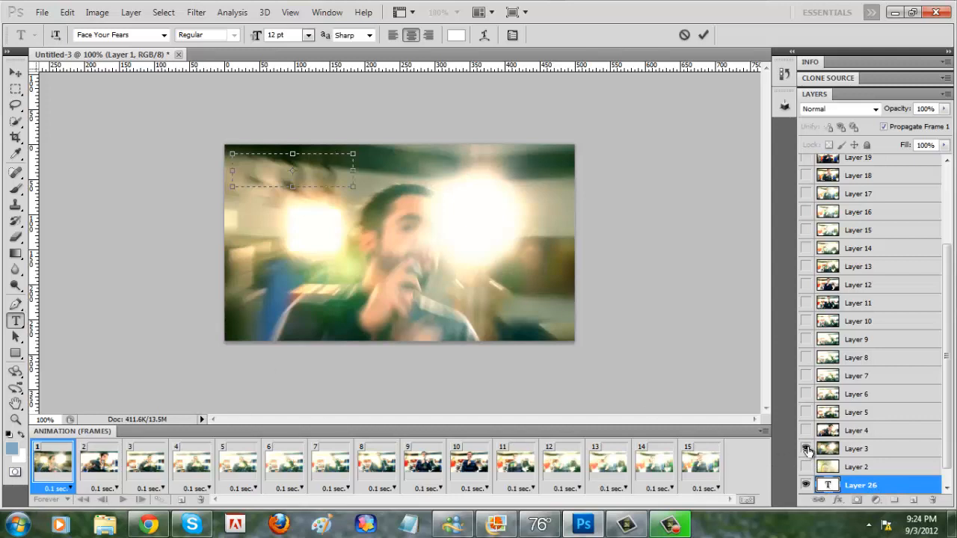
click(116, 465)
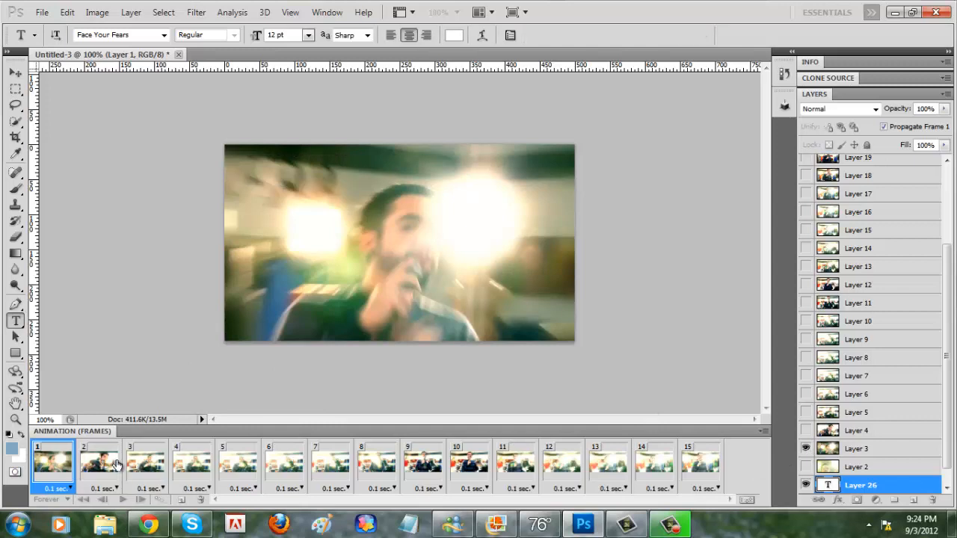
click(117, 465)
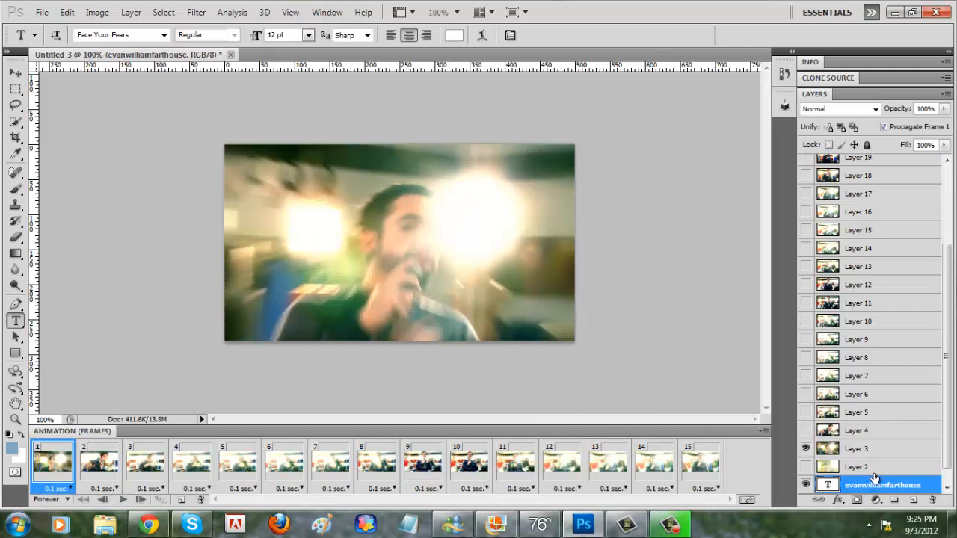
drag(874, 447, 868, 179)
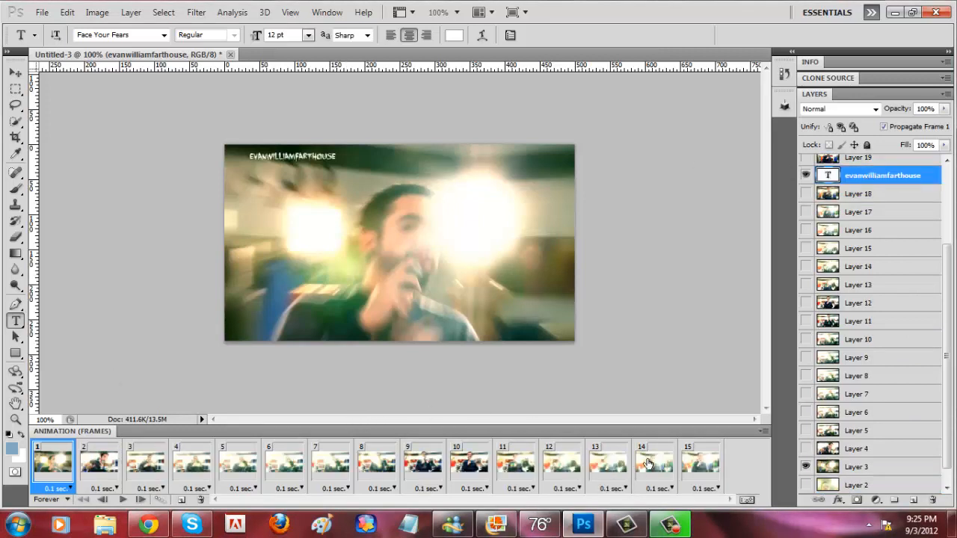
Step: Move the username watermark into the image's top-left corner on frame 1 and nudge it up against the top edge
click(700, 463)
click(56, 469)
click(15, 75)
drag(302, 156, 278, 157)
key(Up)
key(Up)
key(Up)
key(Up)
key(Up)
key(Up)
key(Up)
key(Up)
key(Up)
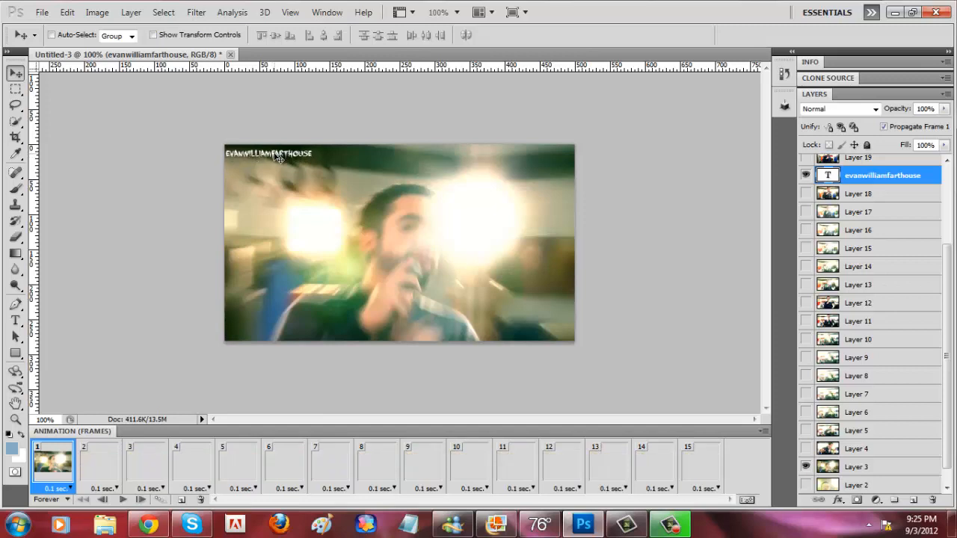
key(Up)
key(Up)
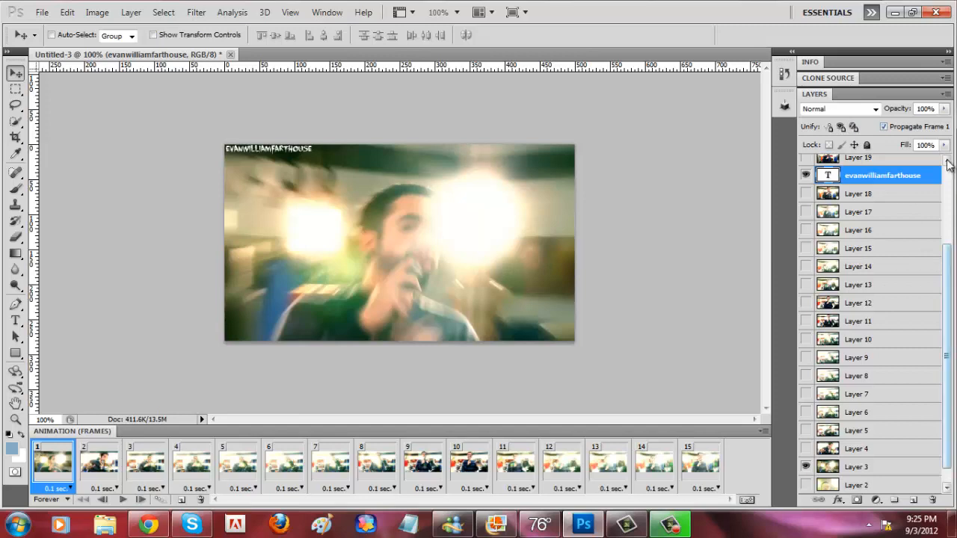
Step: Set the watermark layer's opacity to 30% and play the animation briefly to check it
click(945, 109)
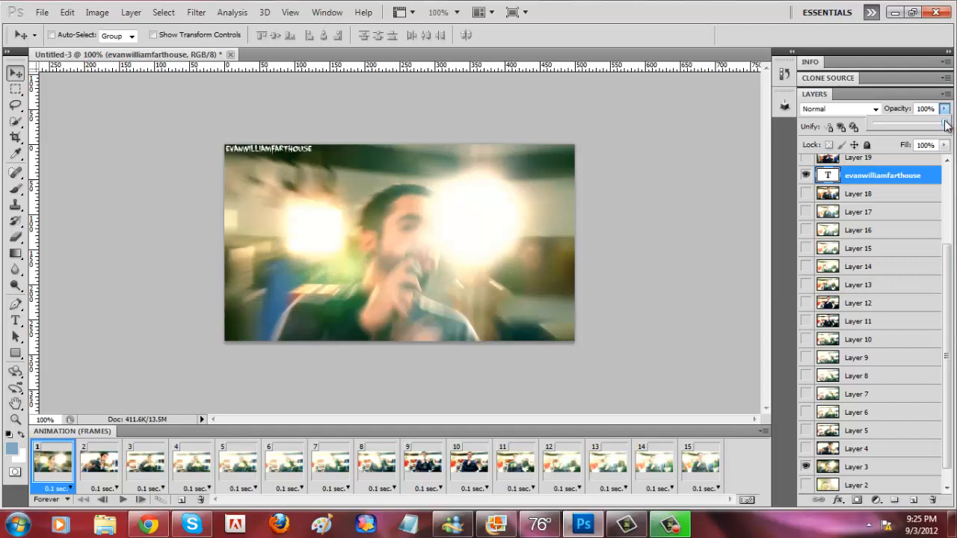
drag(945, 125, 899, 127)
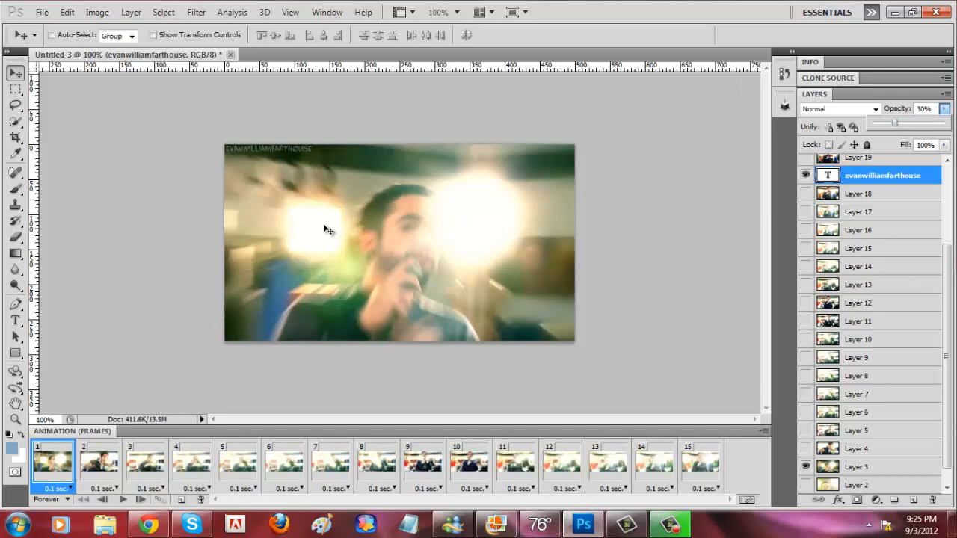
click(123, 499)
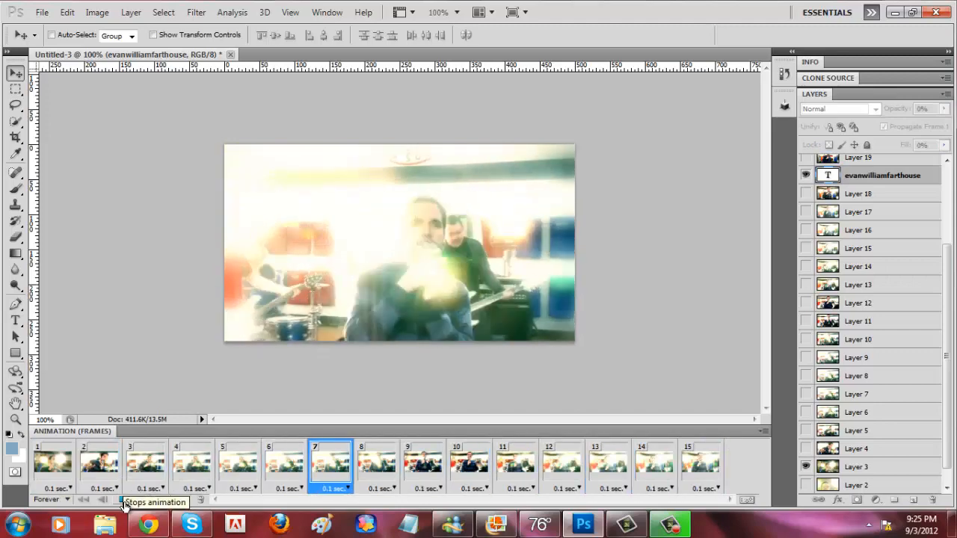
click(124, 501)
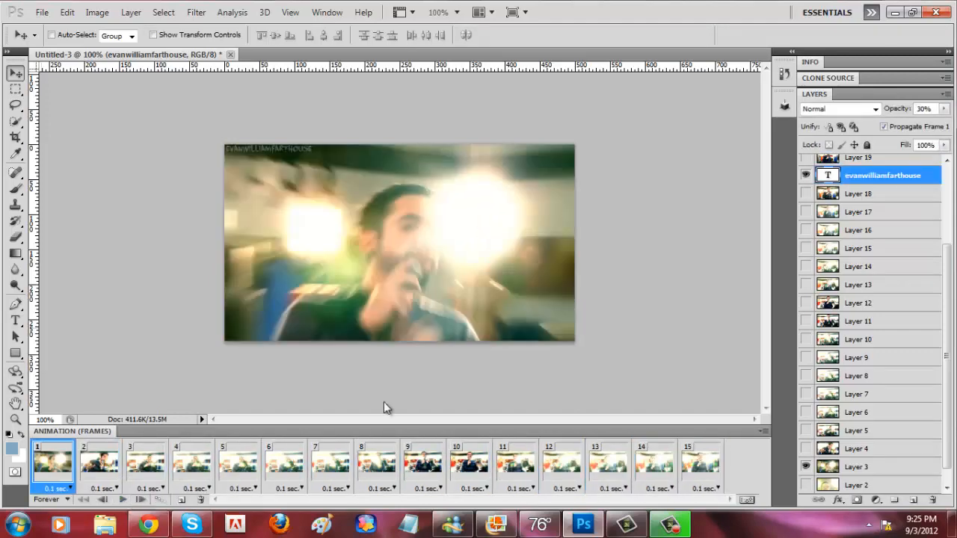
Step: Add a Stroke effect to the watermark layer and reconfirm its layer style with all 15 frames selected
double_click(930, 183)
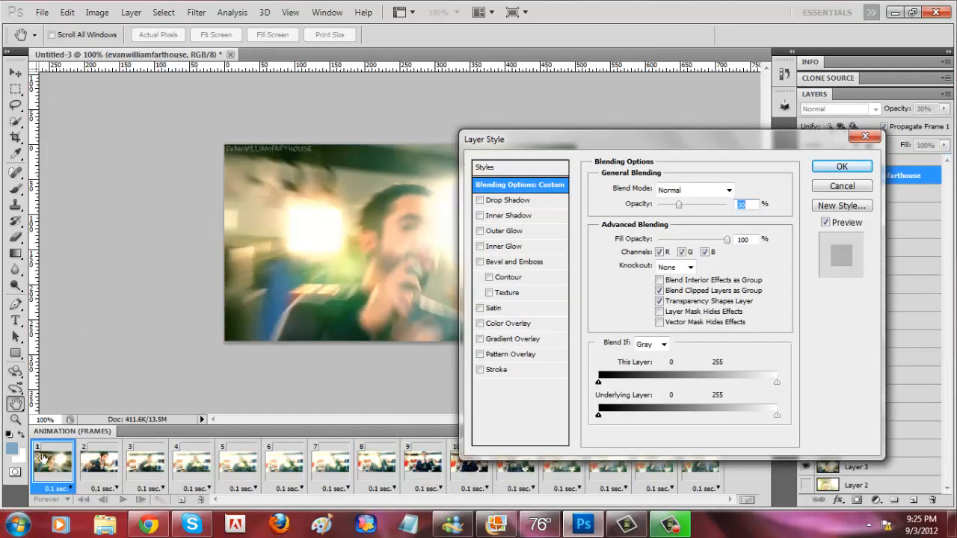
click(480, 370)
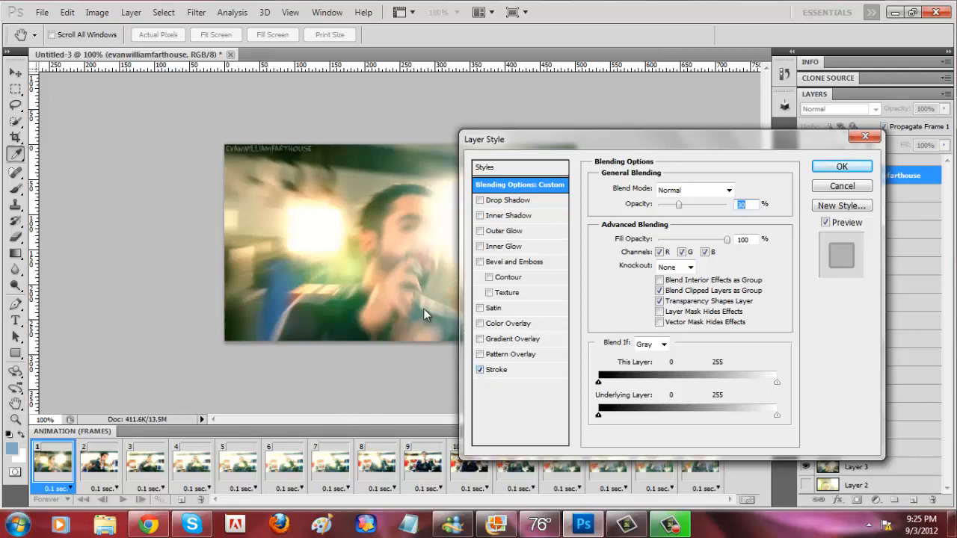
key(Return)
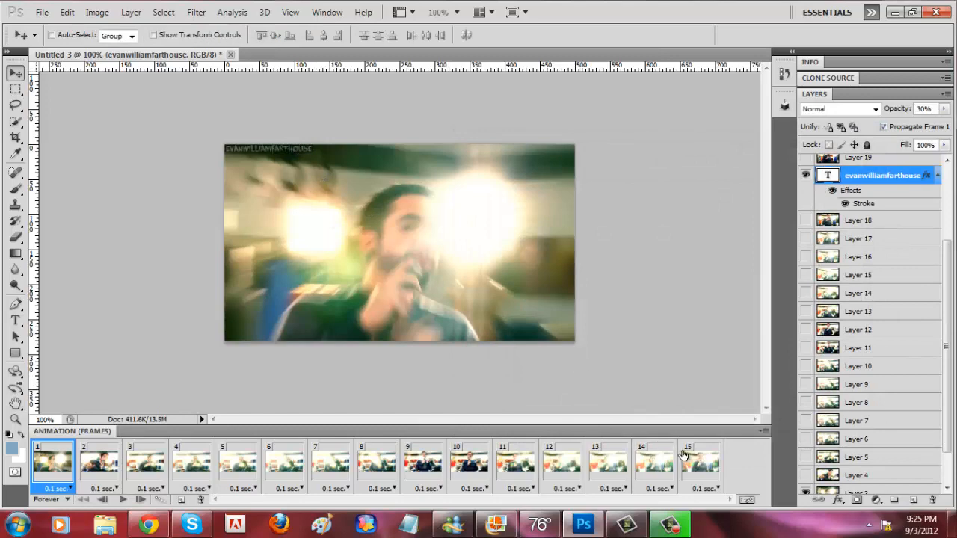
shift+click(689, 459)
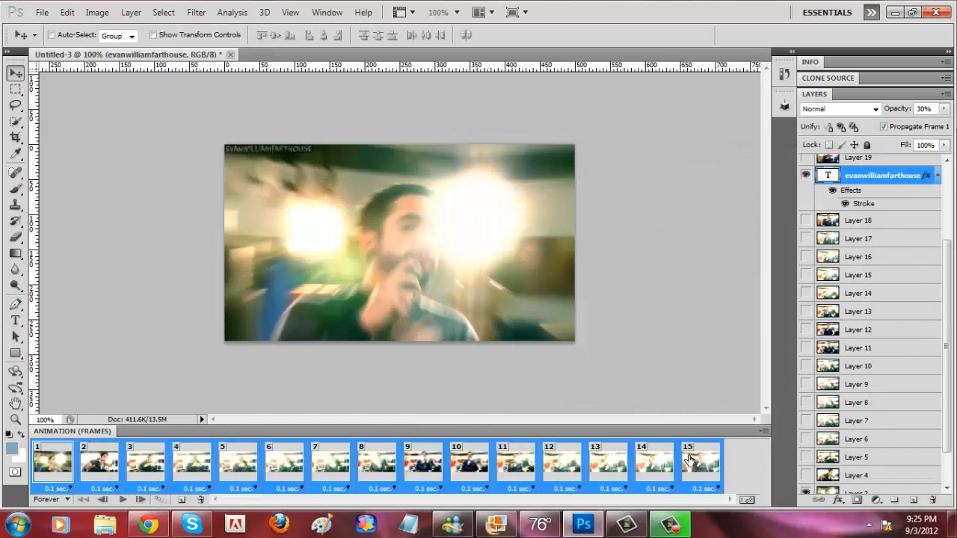
double_click(927, 177)
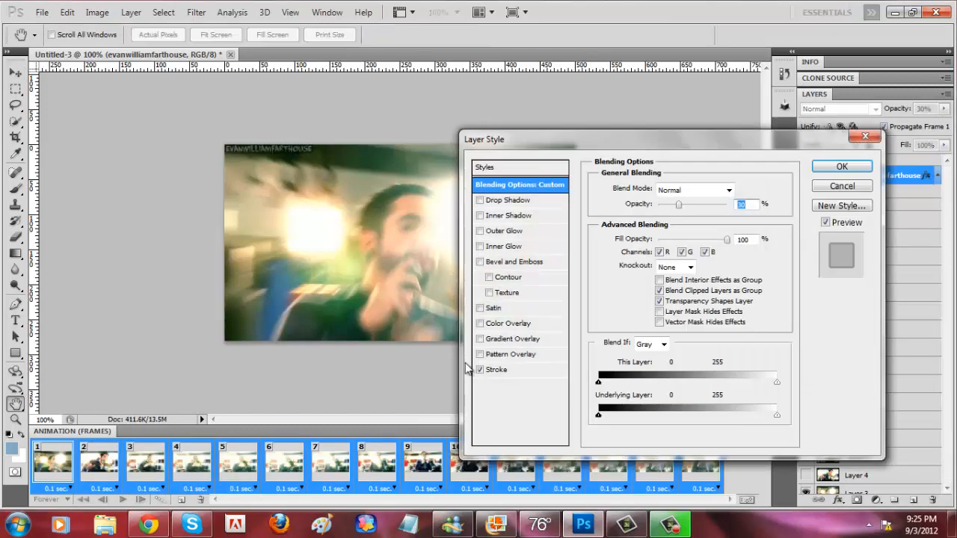
key(Return)
Step: Play the animation to check the outlined watermark across the frames, stop it and return to frame 1
click(122, 499)
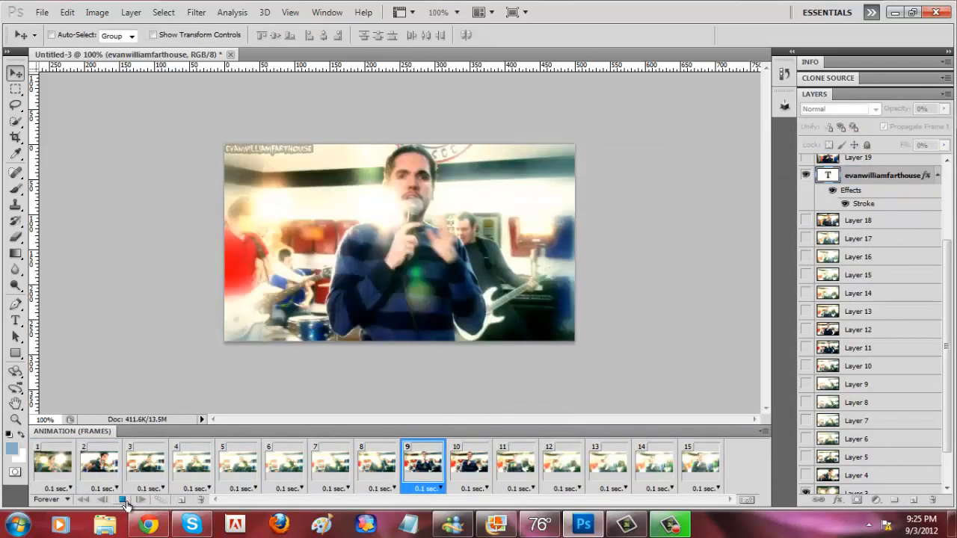
click(124, 501)
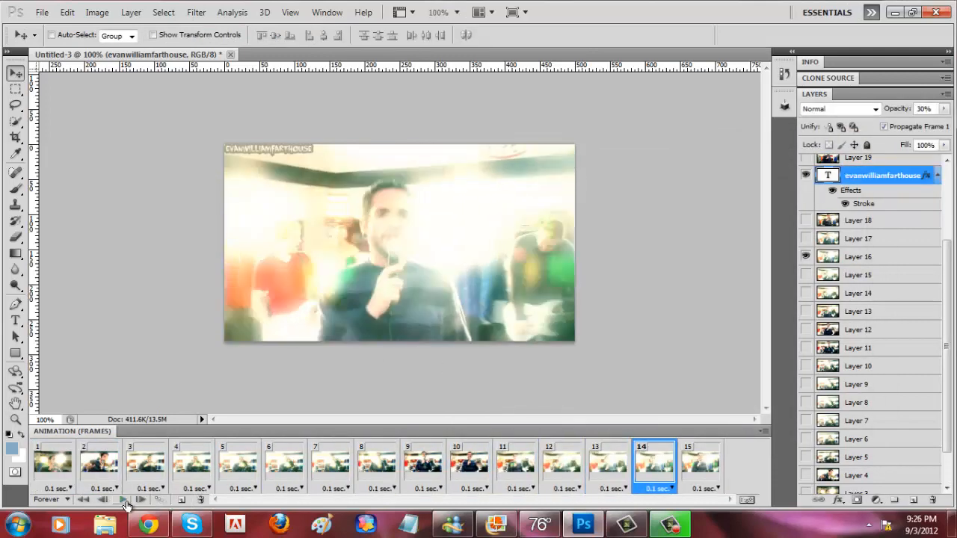
click(42, 466)
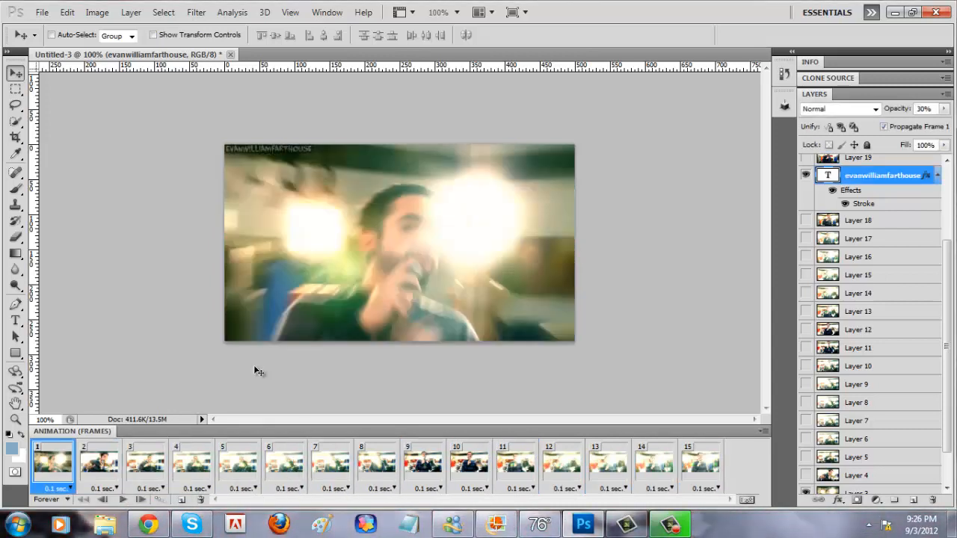
Step: Add a wide text box across the image's lower part with the caption "here's a middle finger coming straigh from Oca-la"
click(15, 320)
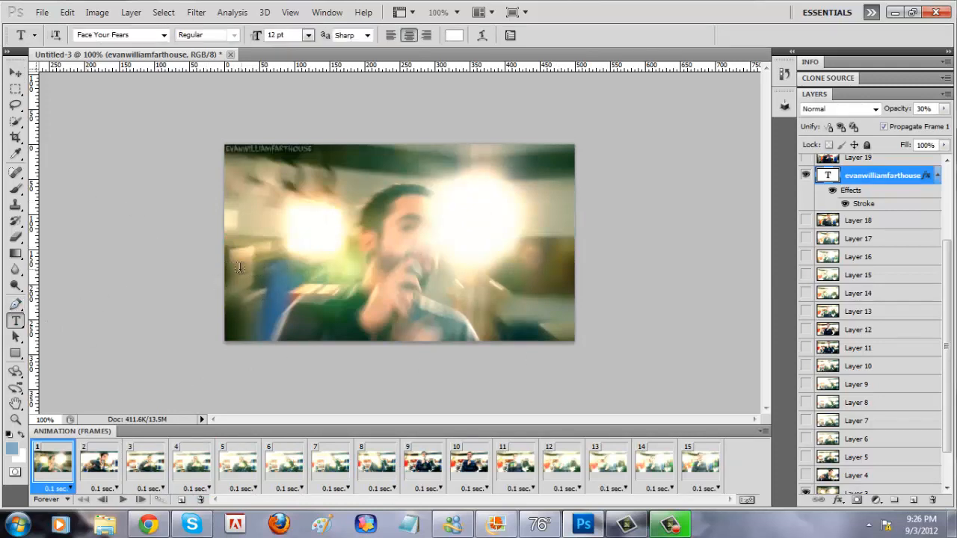
drag(503, 309, 548, 341)
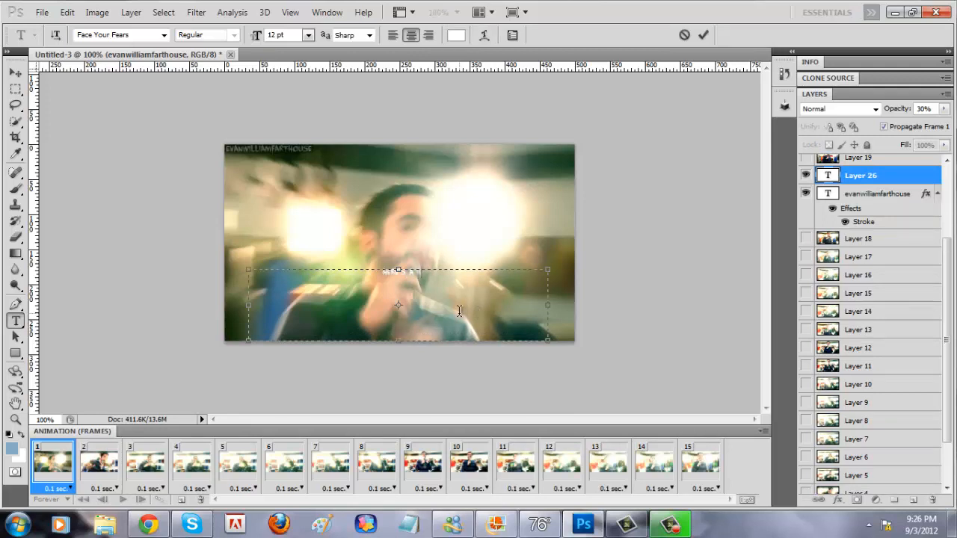
text(here's a sample textcoming straightfrom)
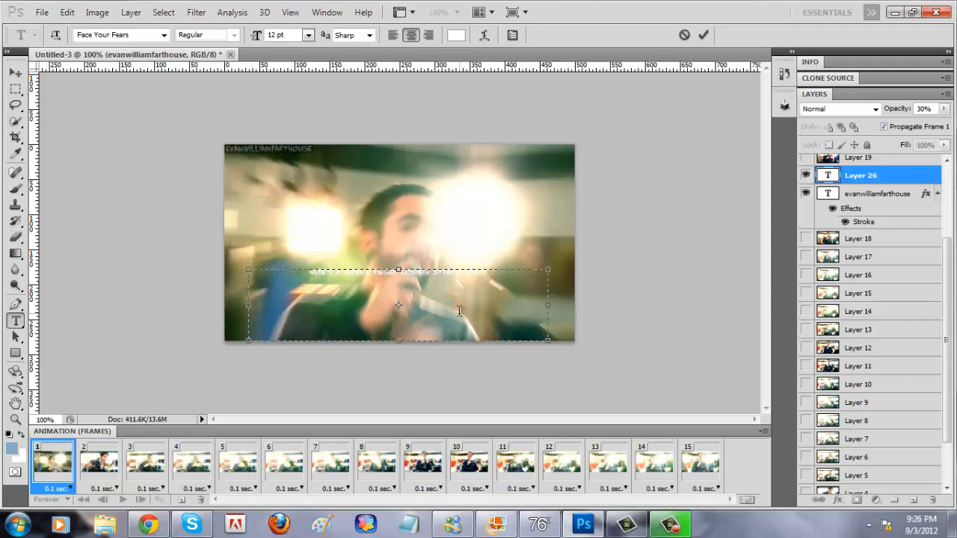
text( the a)
Step: Format the whole caption in Bebas Neue at 36 pt and move it slightly lower in the image
key(ctrl+a)
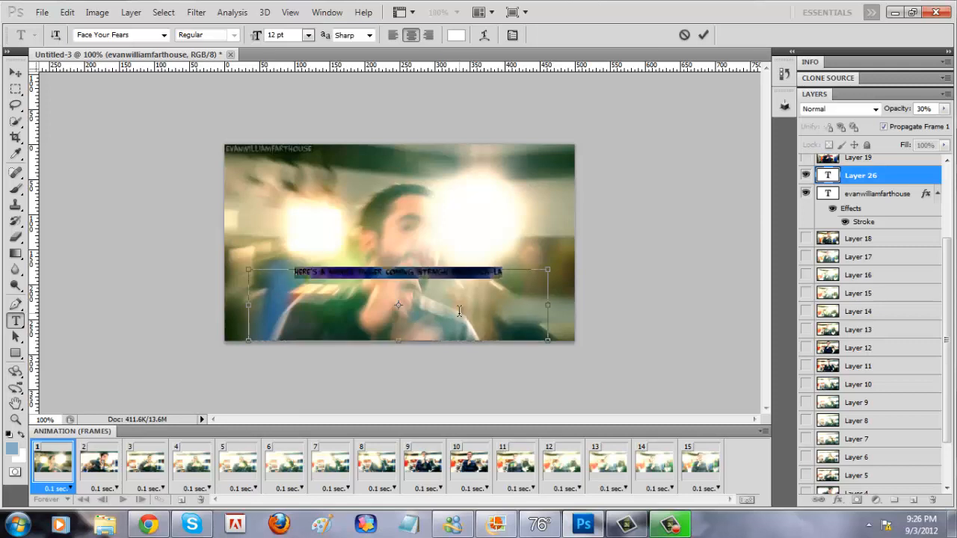
click(164, 36)
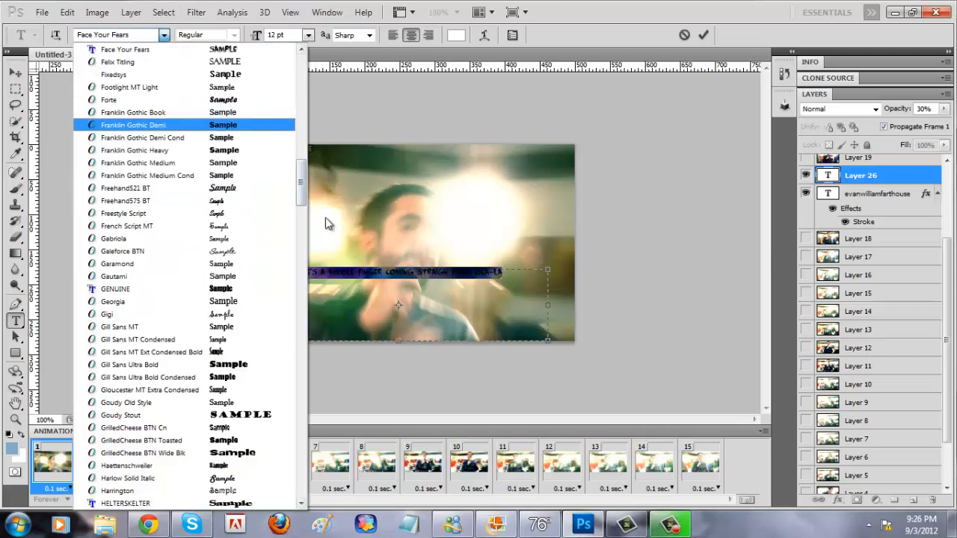
drag(301, 187, 316, 96)
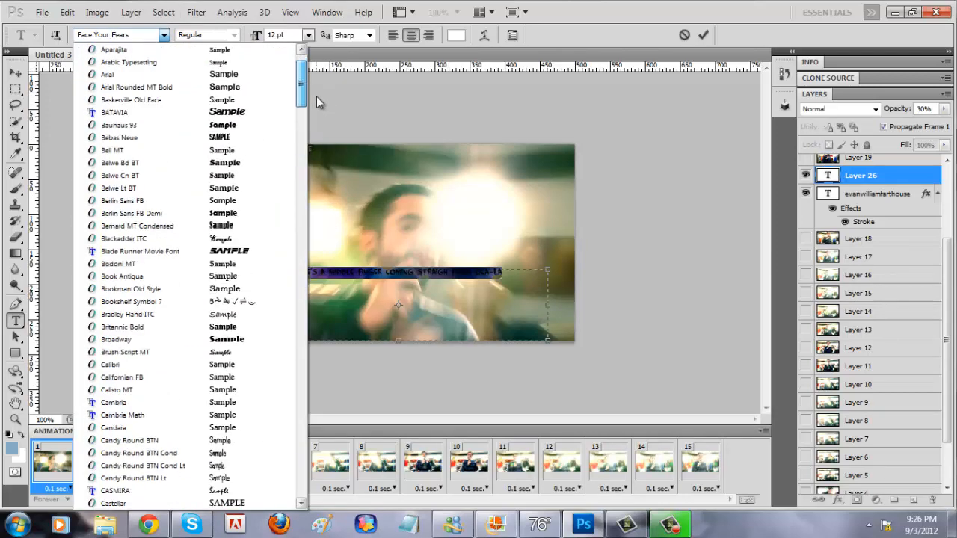
click(186, 133)
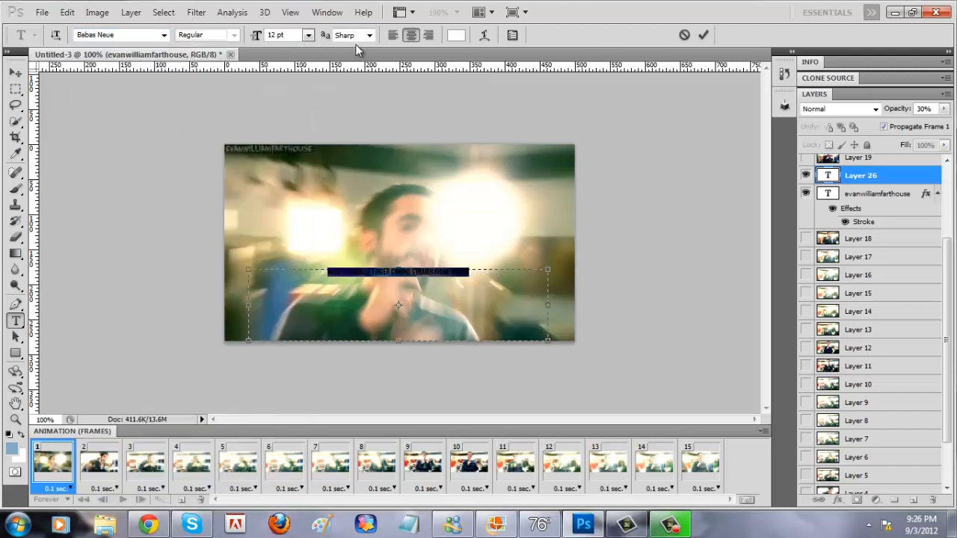
click(307, 35)
click(302, 225)
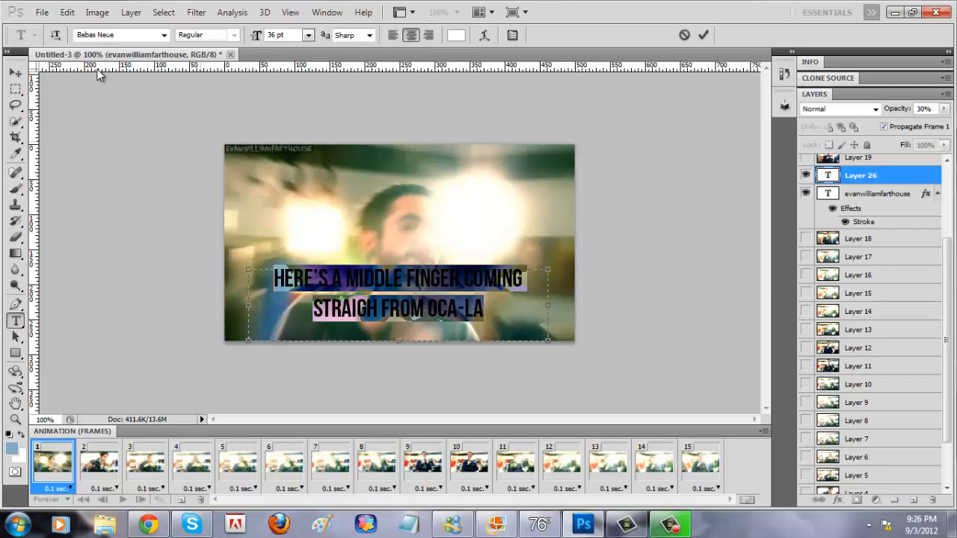
click(14, 73)
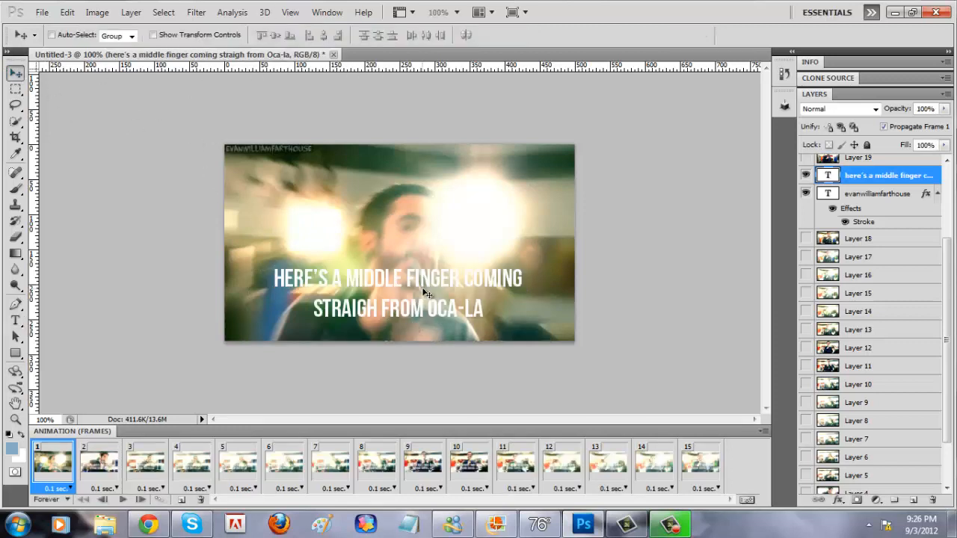
drag(424, 292, 425, 304)
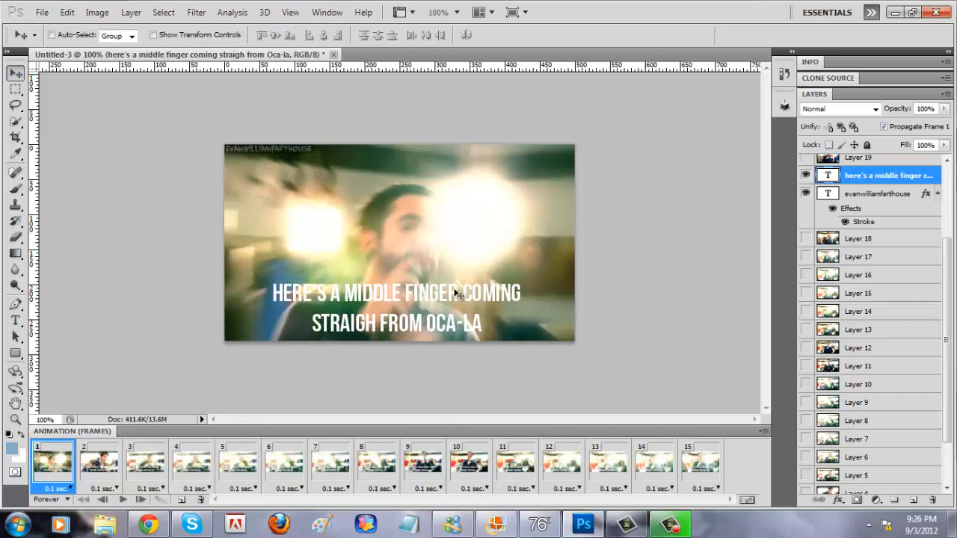
Step: Add a Stroke effect to the lyric caption layer and reconfirm its layer style with all 15 frames selected
double_click(935, 182)
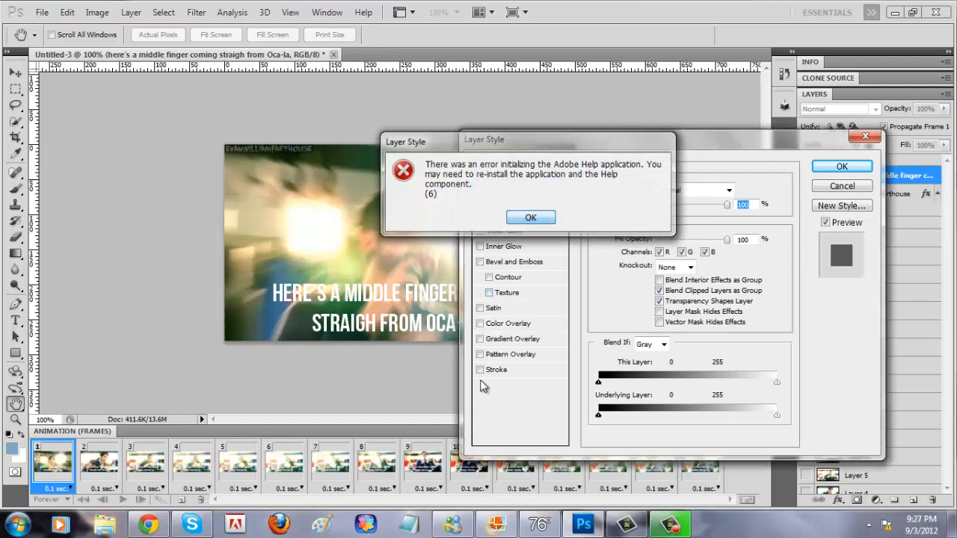
click(530, 217)
click(486, 370)
key(Return)
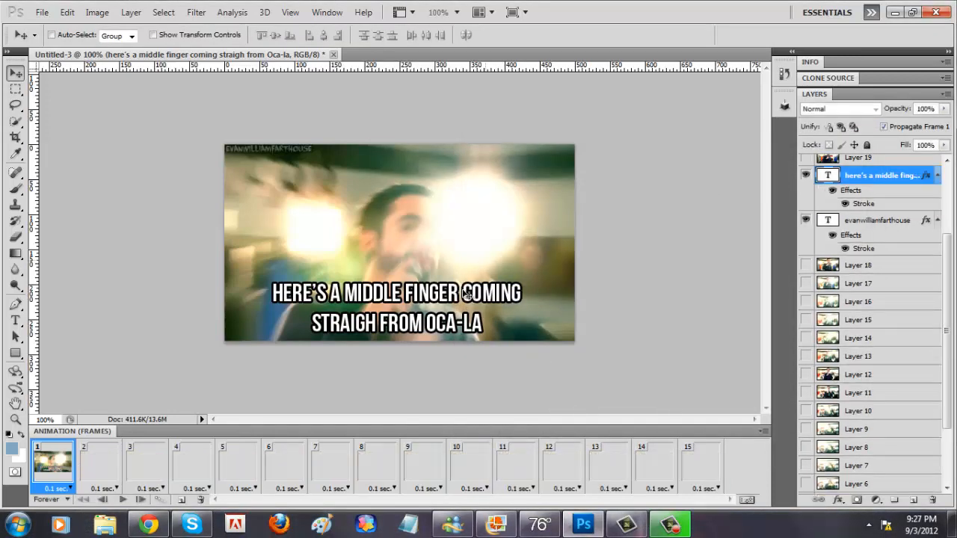
shift+click(687, 459)
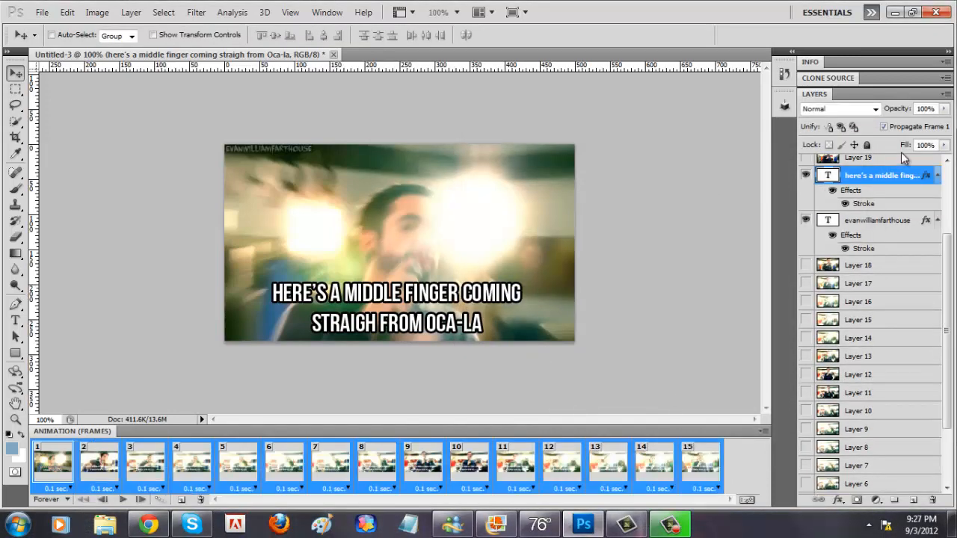
double_click(928, 178)
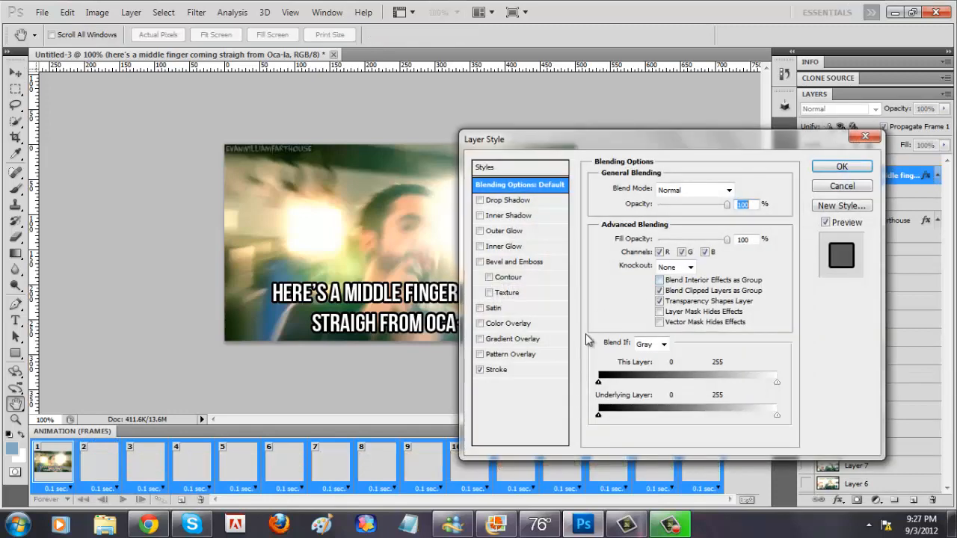
key(Return)
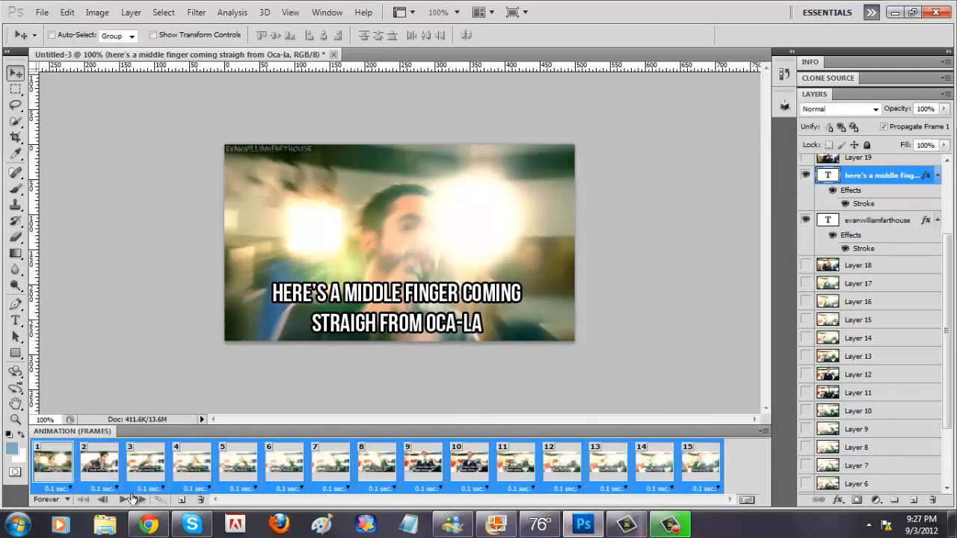
Step: Correct "straigh" to "straight" in the caption with all frames selected, commit the text and select frame 1
click(15, 320)
click(380, 320)
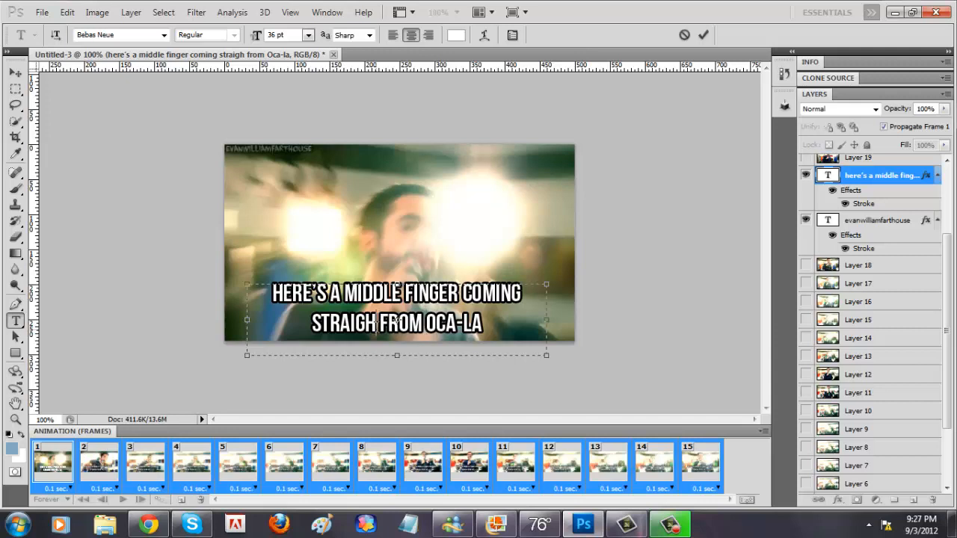
text(r)
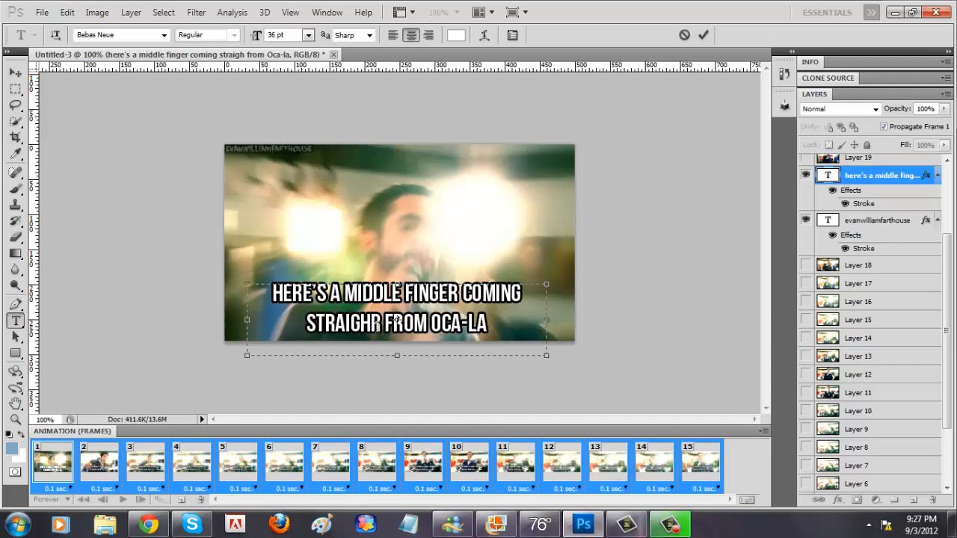
key(BackSpace)
text(t)
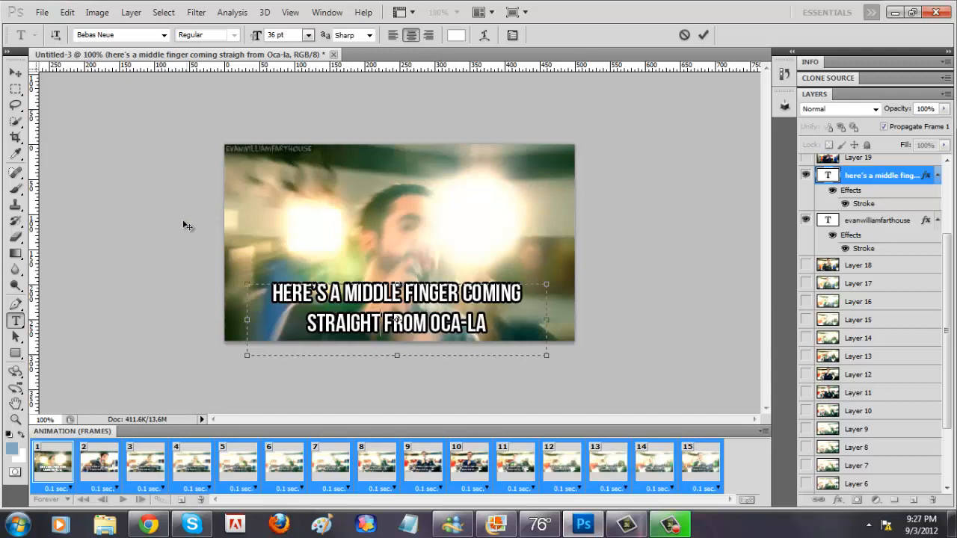
click(66, 466)
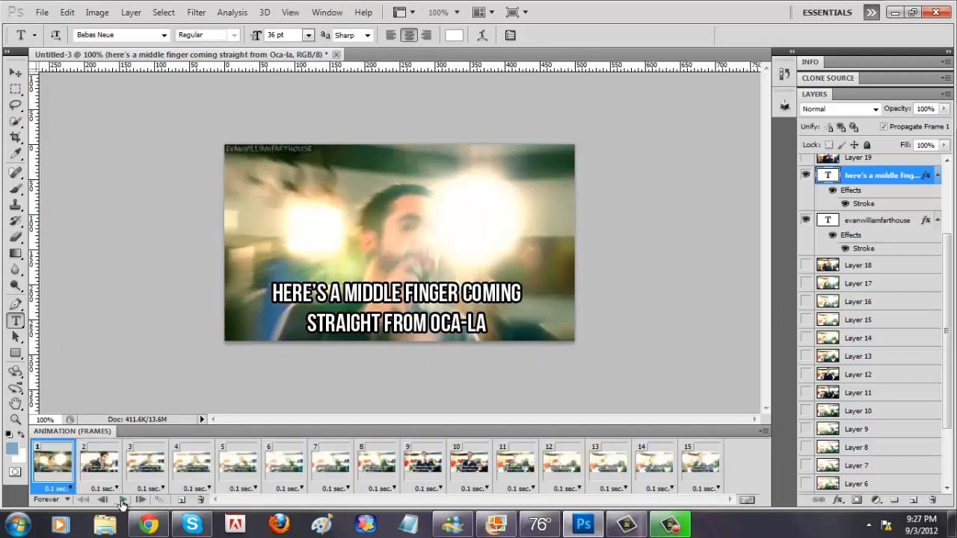
Step: Play the animation twice to check the outlined caption across the frames, stopping each time
click(122, 503)
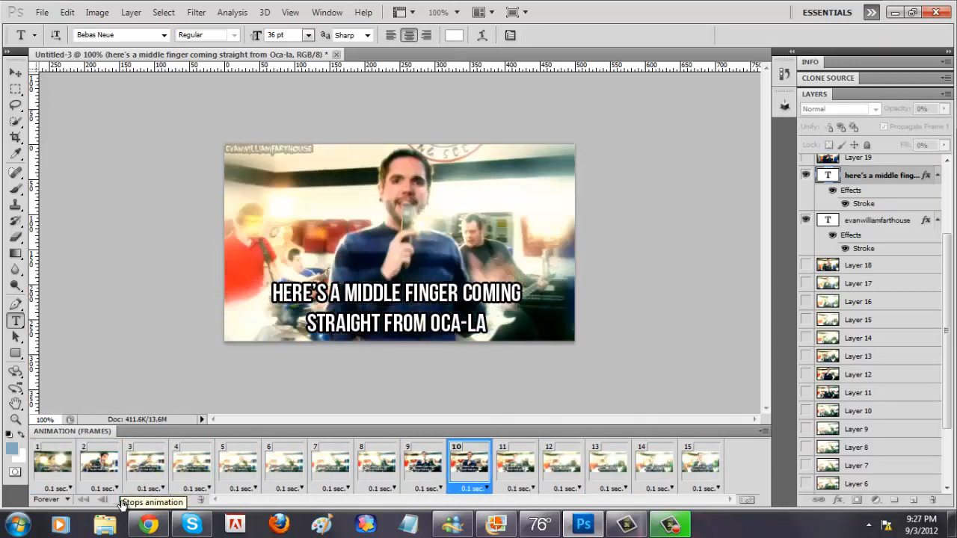
click(121, 502)
click(60, 472)
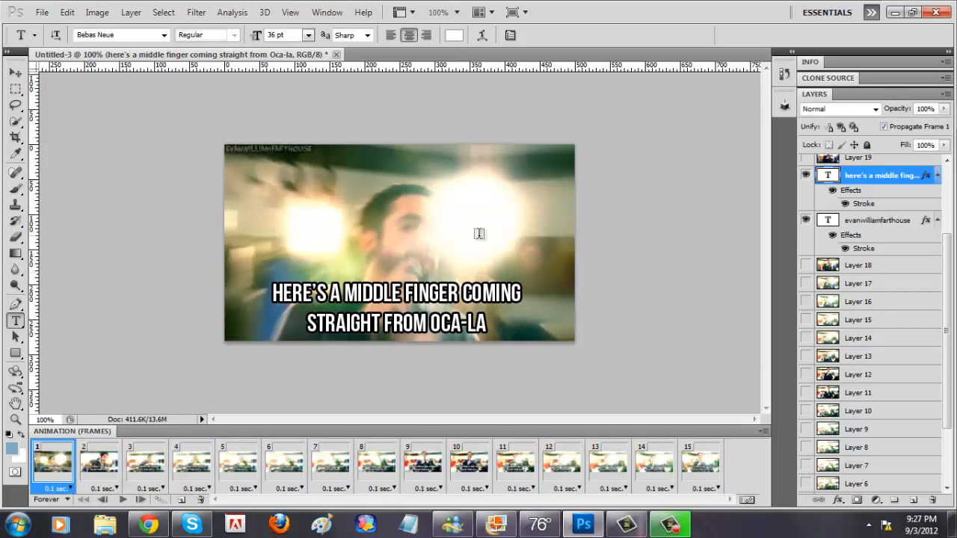
click(15, 72)
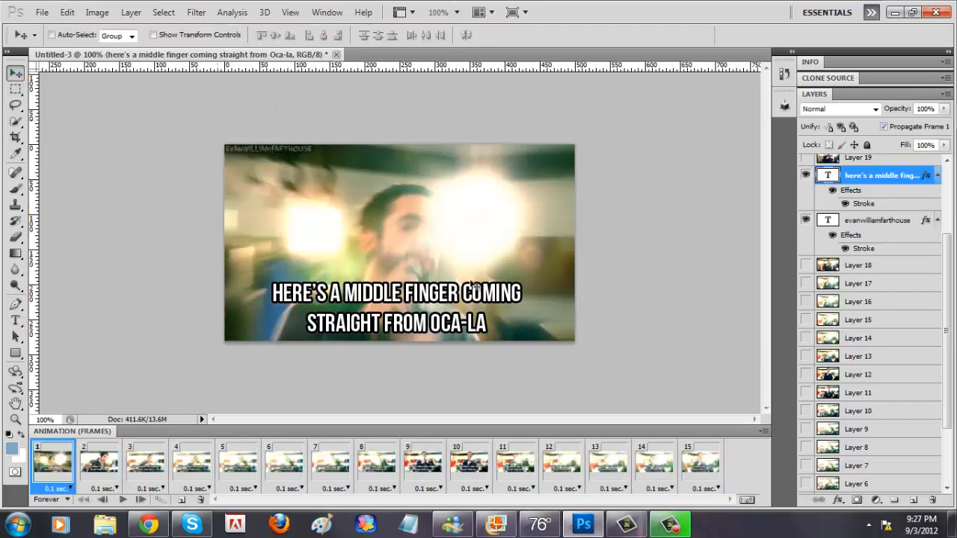
click(125, 500)
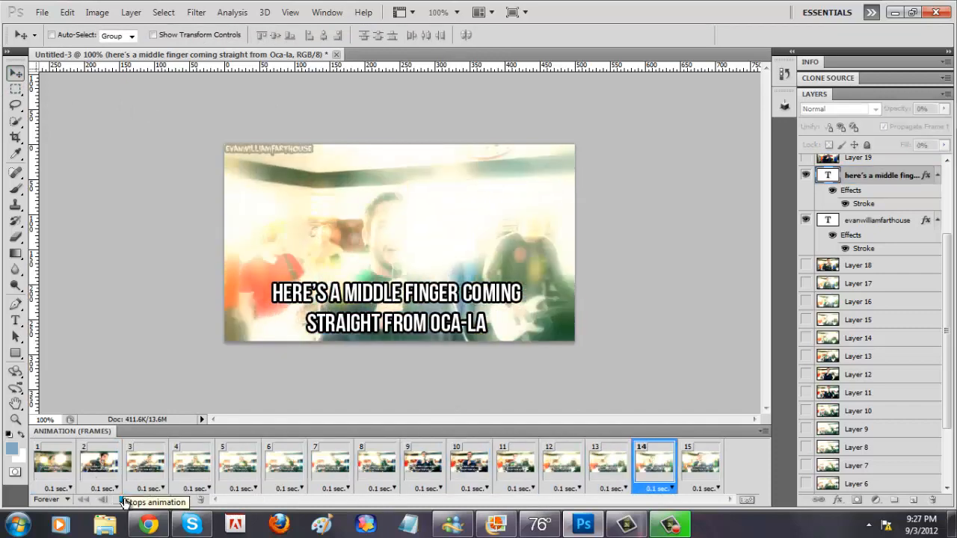
click(125, 500)
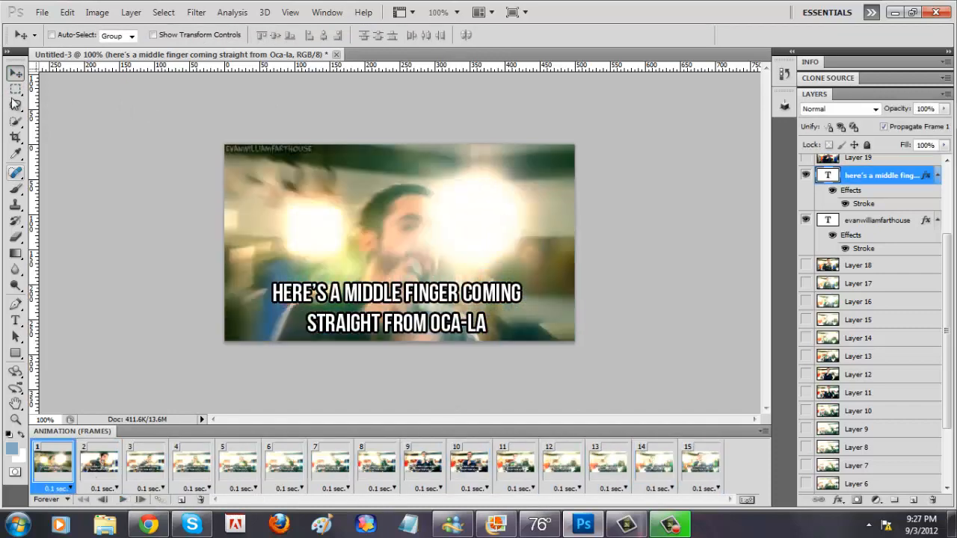
Step: Open the Save for Web & Devices export in GIF format and set the number of colors to 256
click(41, 12)
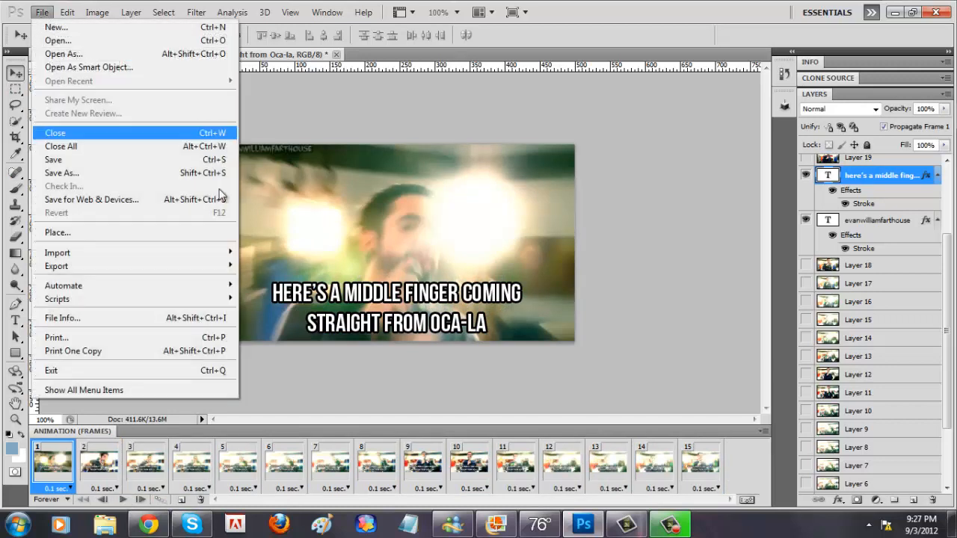
click(154, 202)
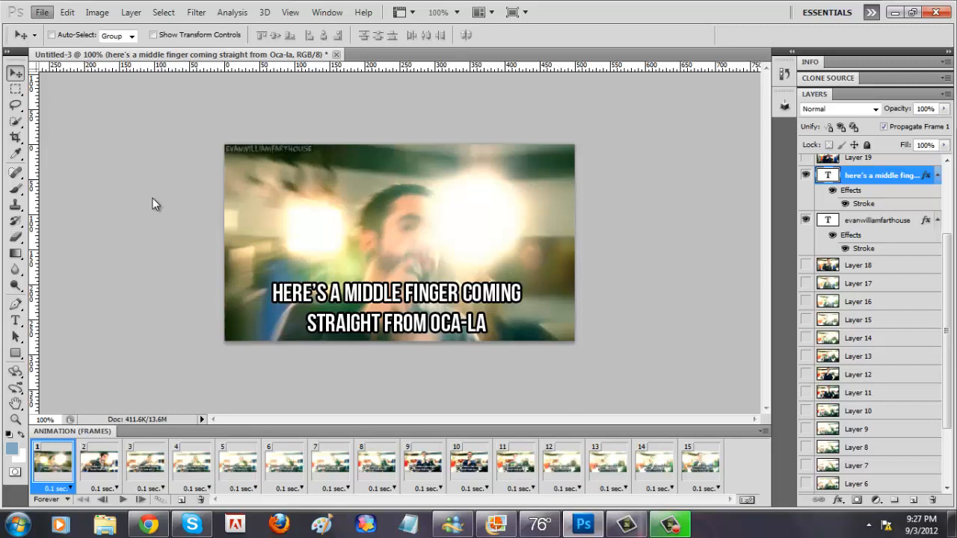
key(ctrl+alt+shift+s)
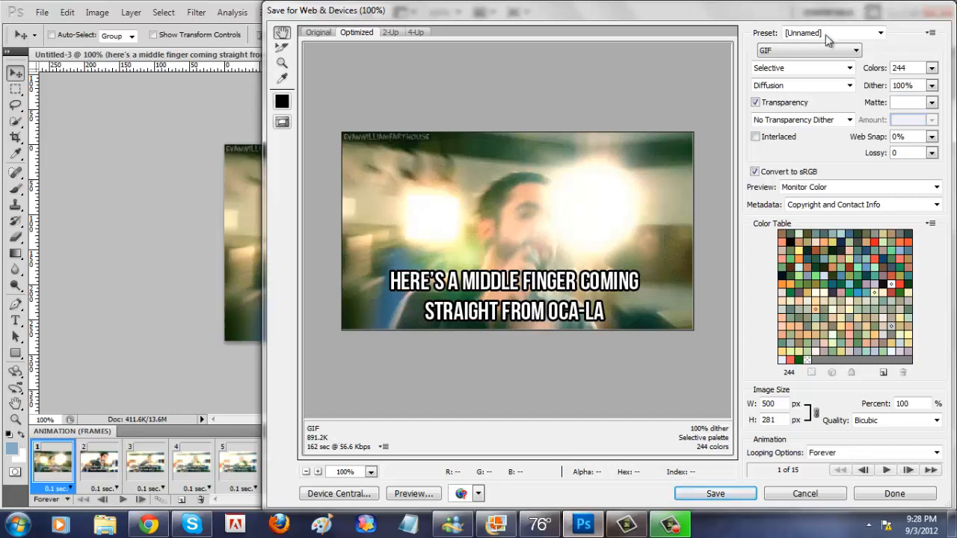
click(931, 69)
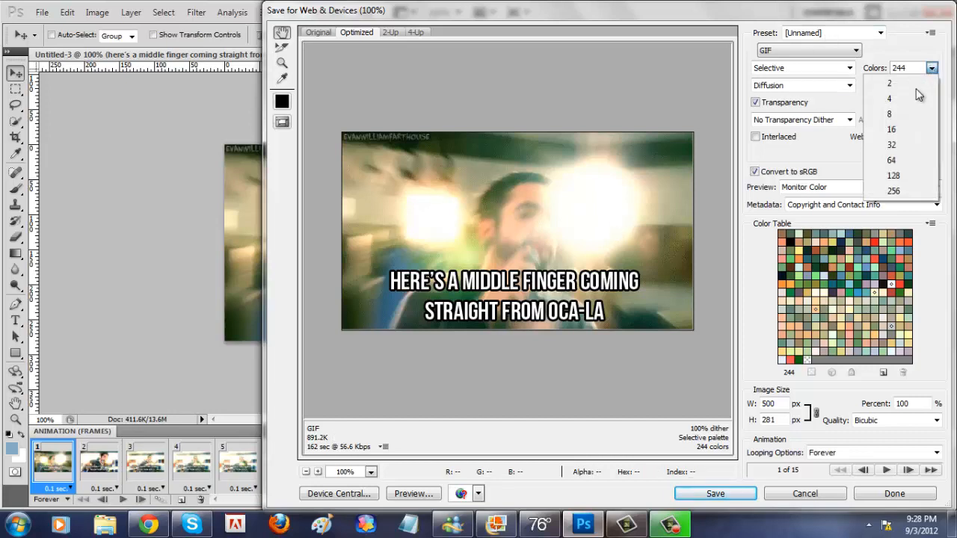
click(901, 193)
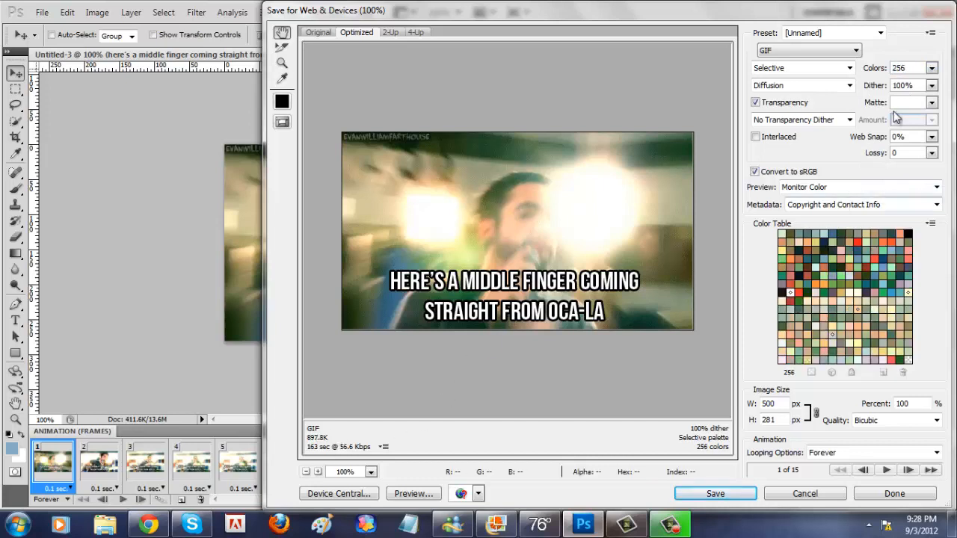
Step: Try a 128-color palette for the GIF and restore 256 colors
click(931, 68)
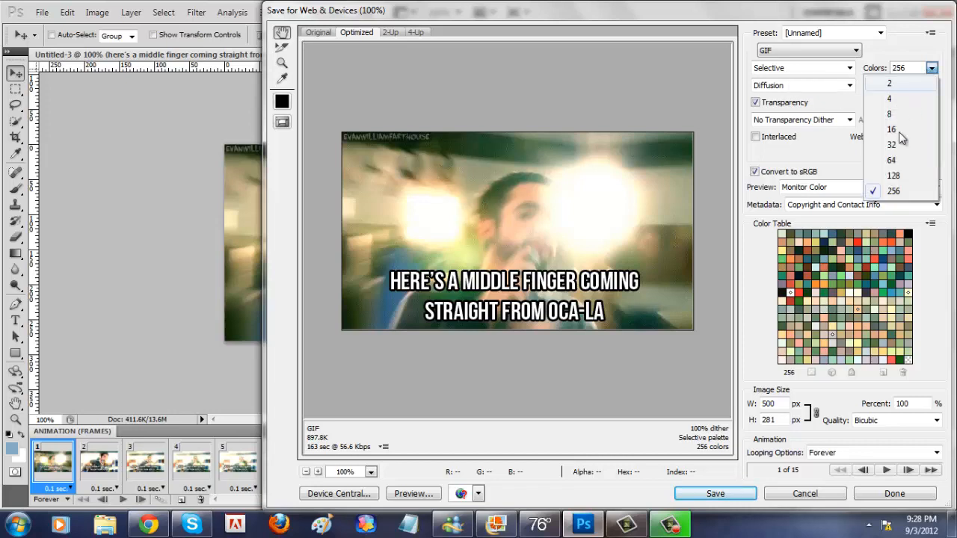
click(891, 184)
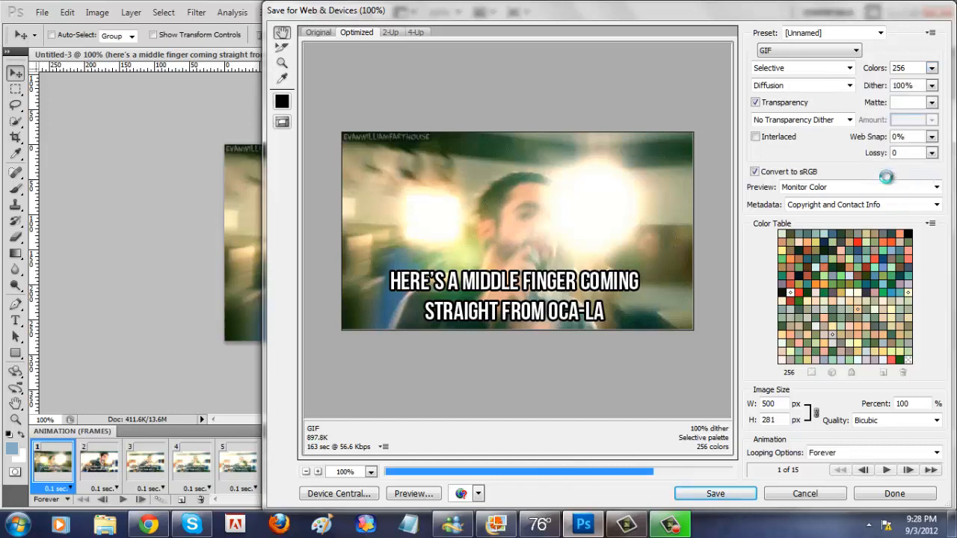
click(931, 68)
click(892, 191)
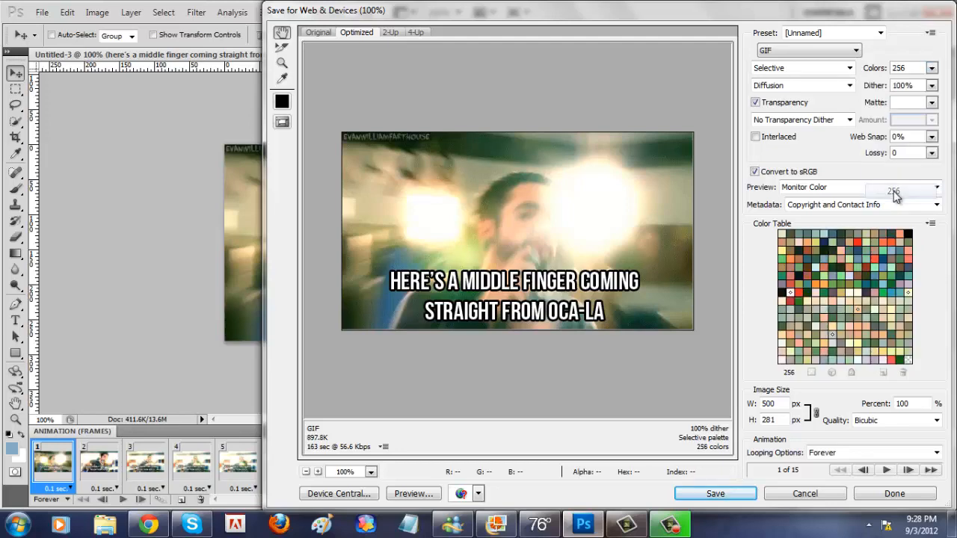
Step: Preview the animation in the export window and set the color reduction to Perceptual with Noise dithering
click(885, 472)
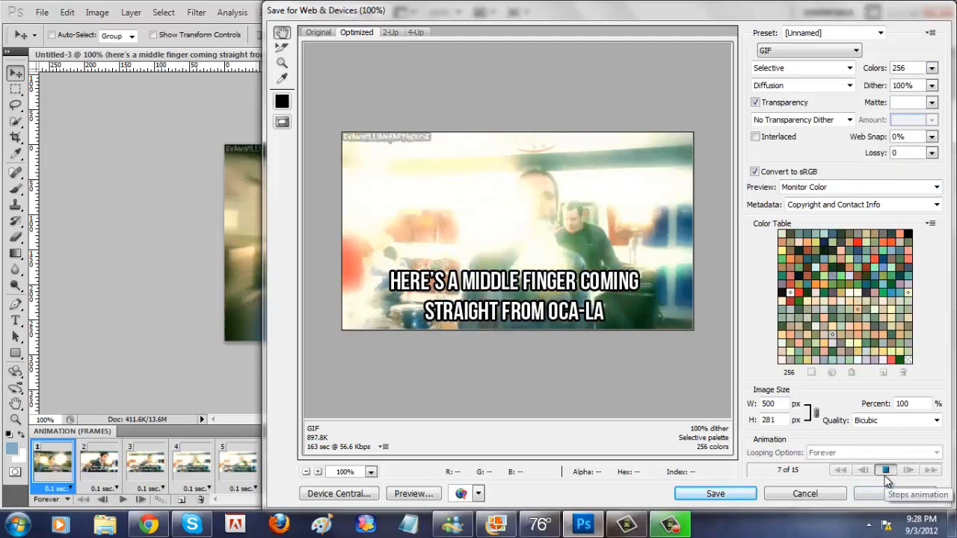
click(886, 471)
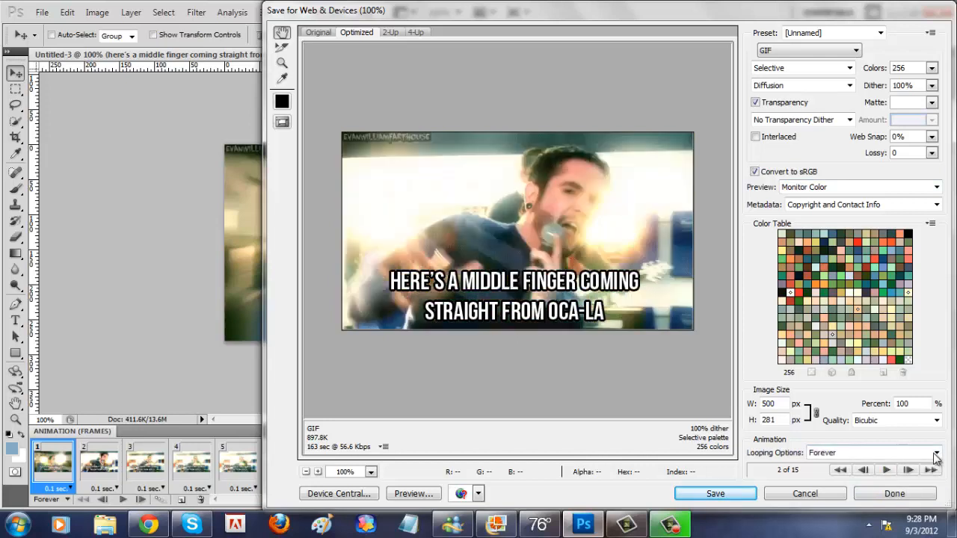
click(849, 69)
click(811, 80)
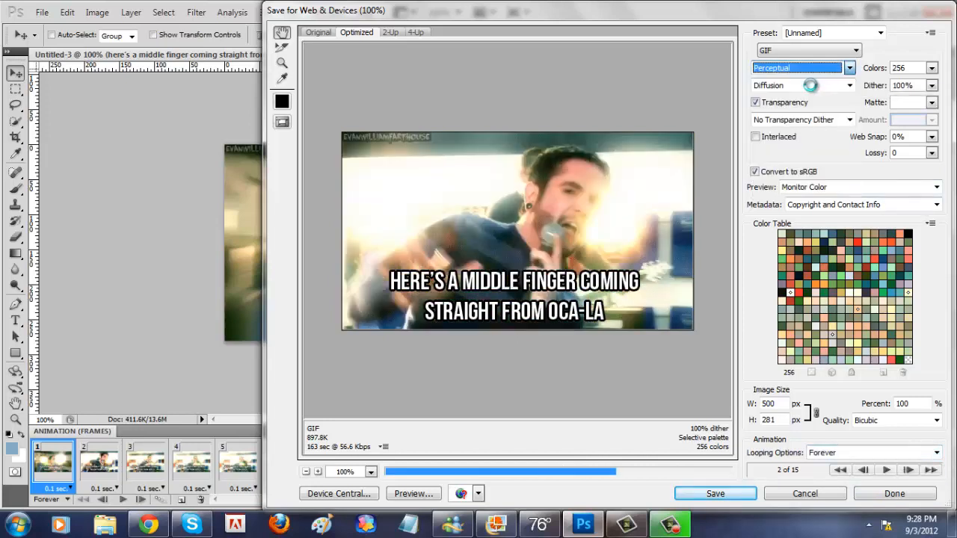
click(850, 85)
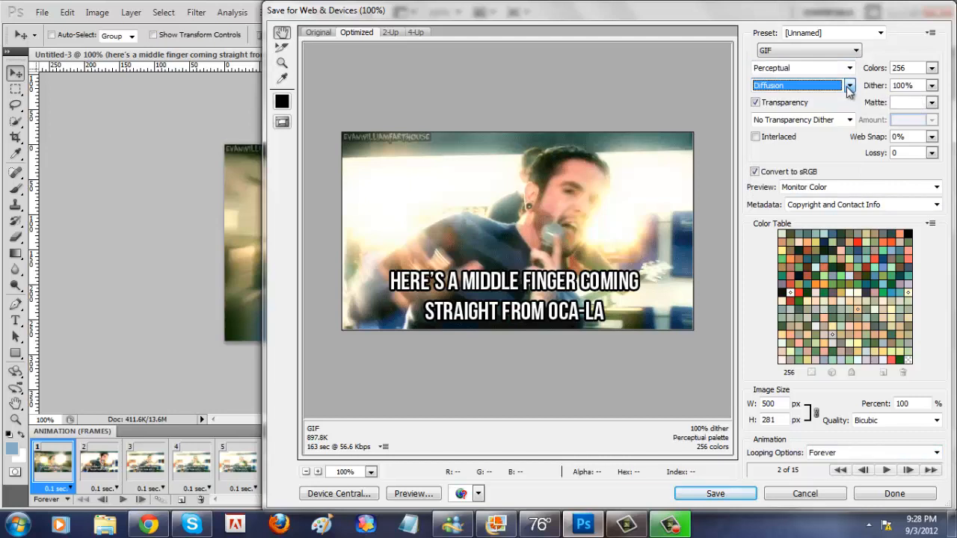
key(Down)
key(Down)
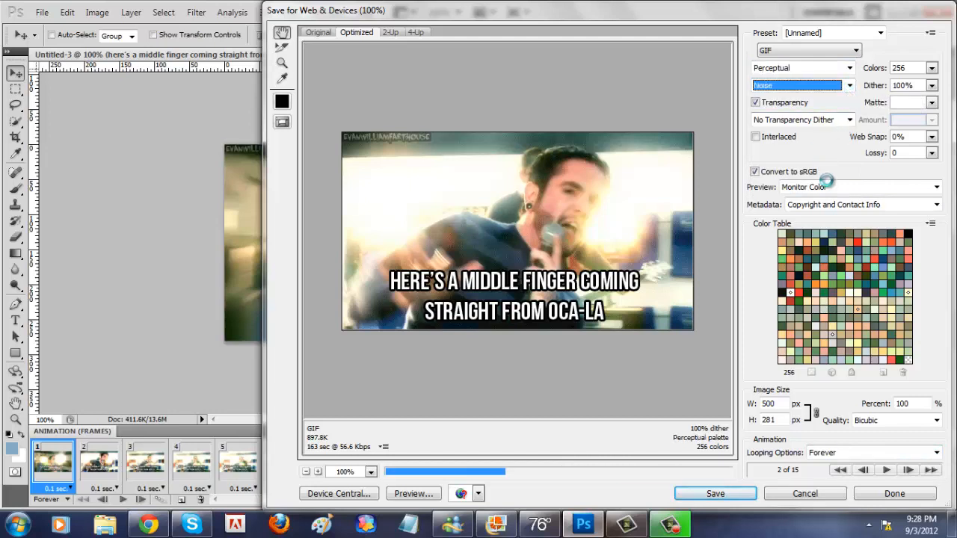
click(888, 471)
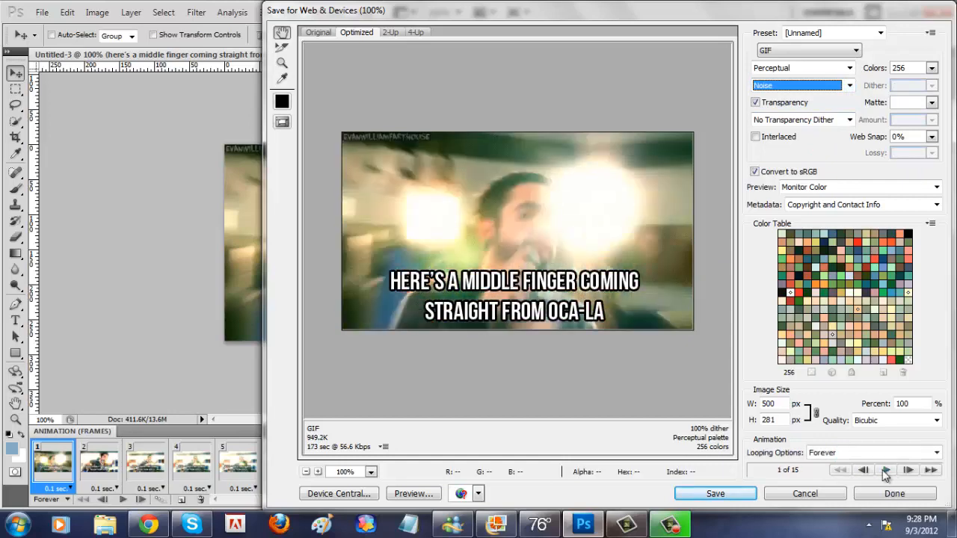
Step: Save the optimized GIF as "ADTR practice" in the Gifs folder with the Images Only format
click(706, 497)
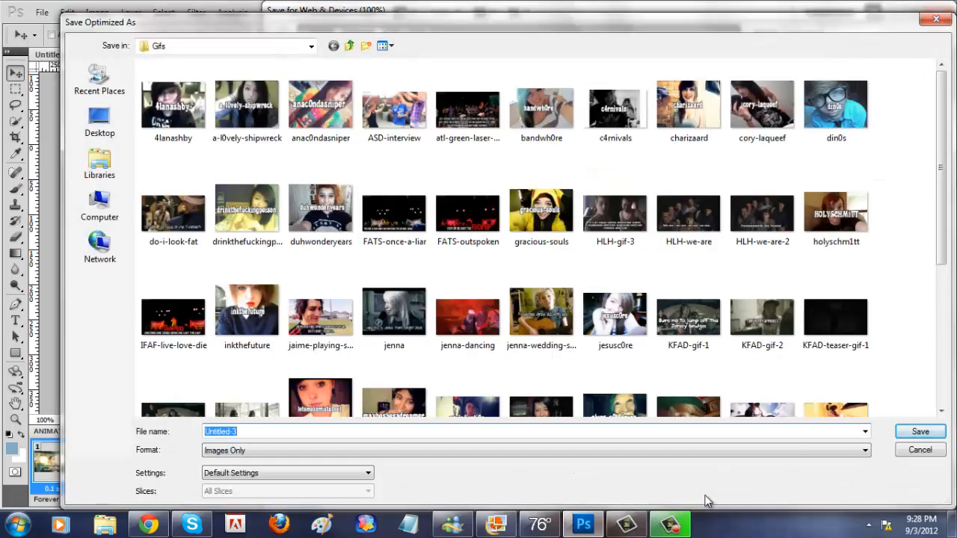
text(ADTR practice.gif)
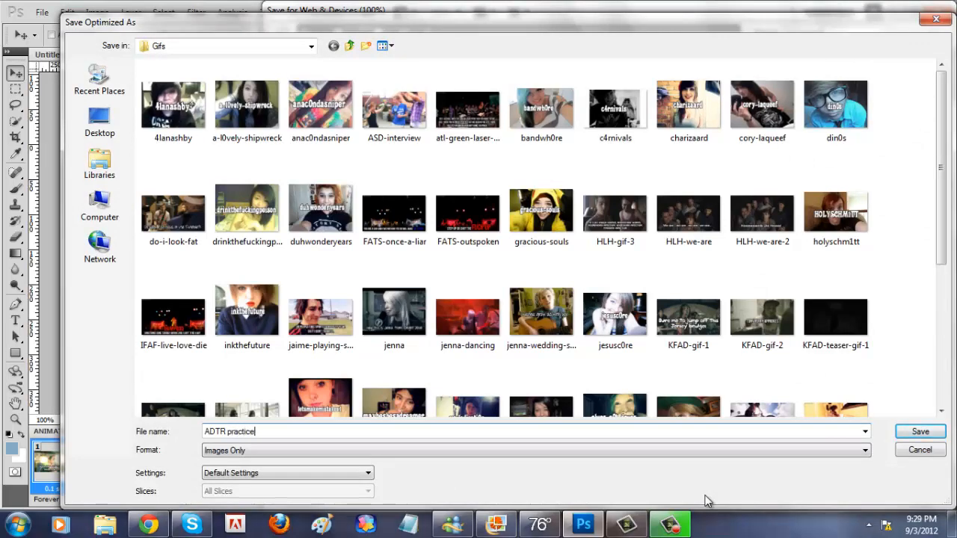
key(Return)
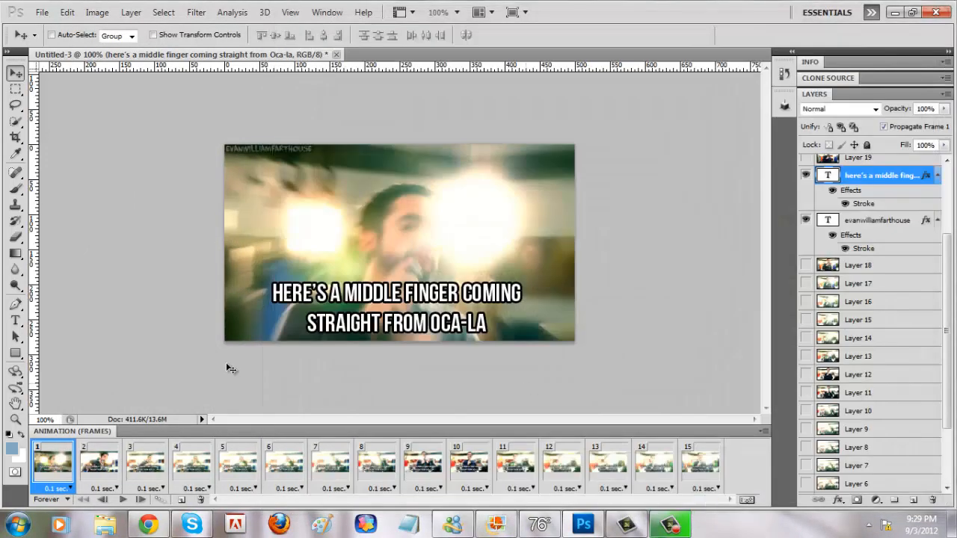
Step: Switch to Chrome, open the blog's page on Tumblr and start a new photo post
click(149, 525)
click(511, 78)
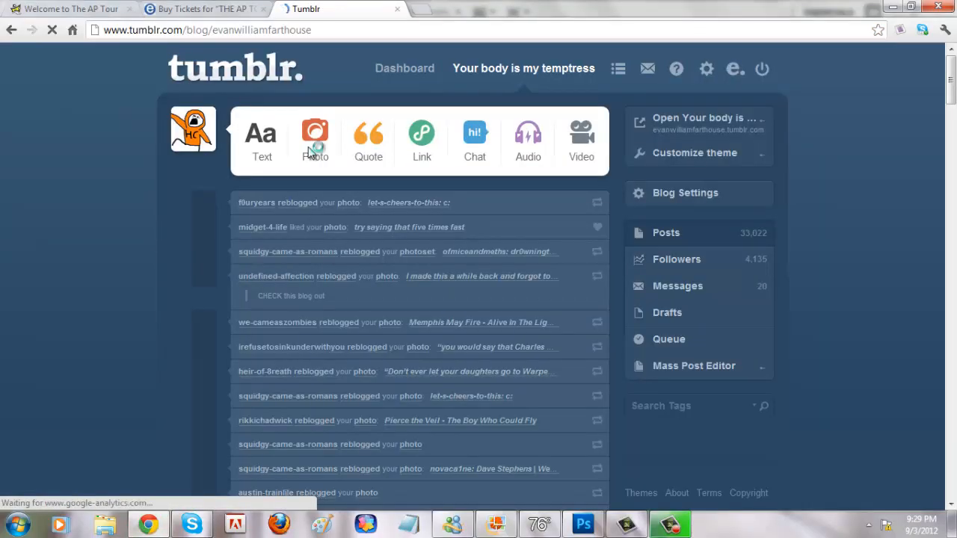
click(312, 143)
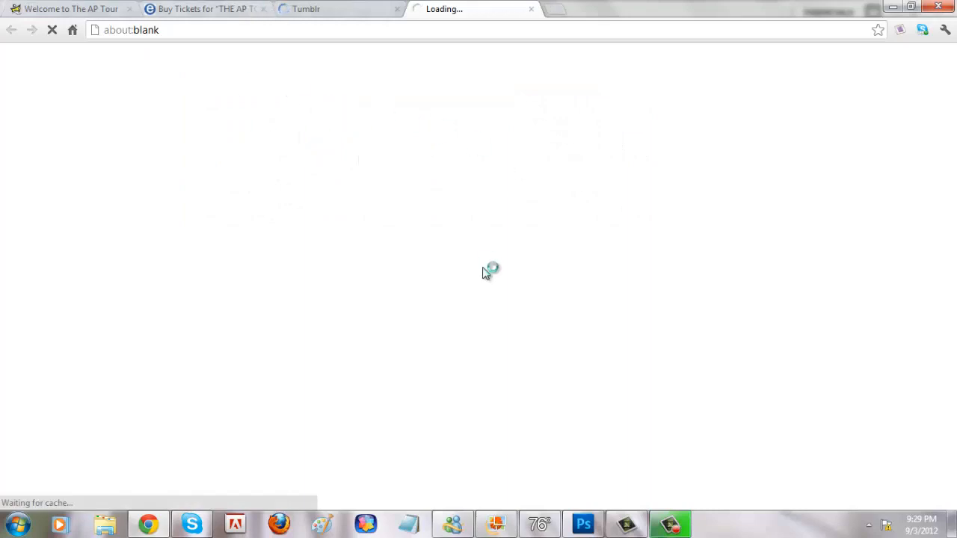